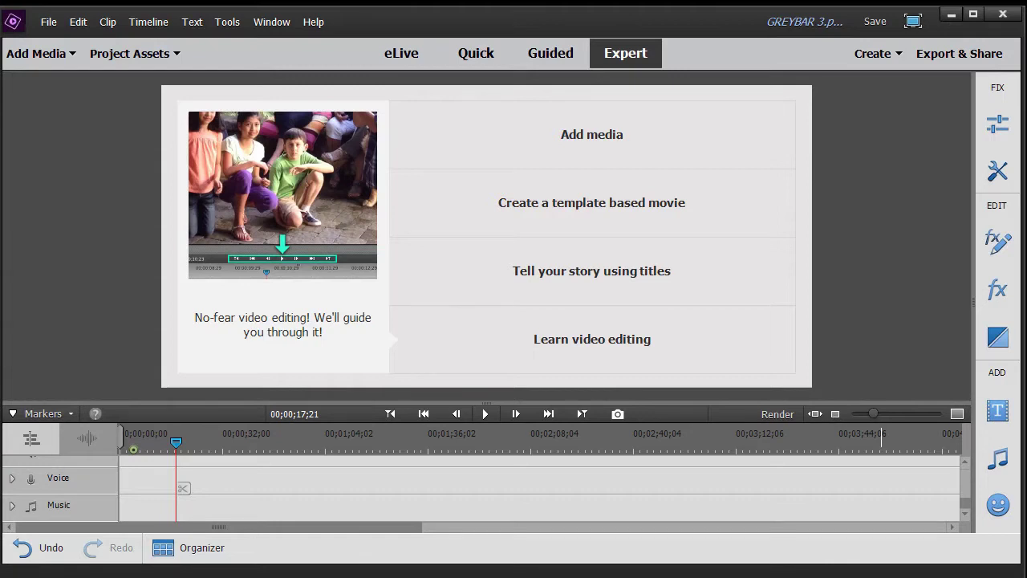
Step: Save the current Premiere Elements project with Ctrl+S
{"action": "key", "text": "ctrl+s"}
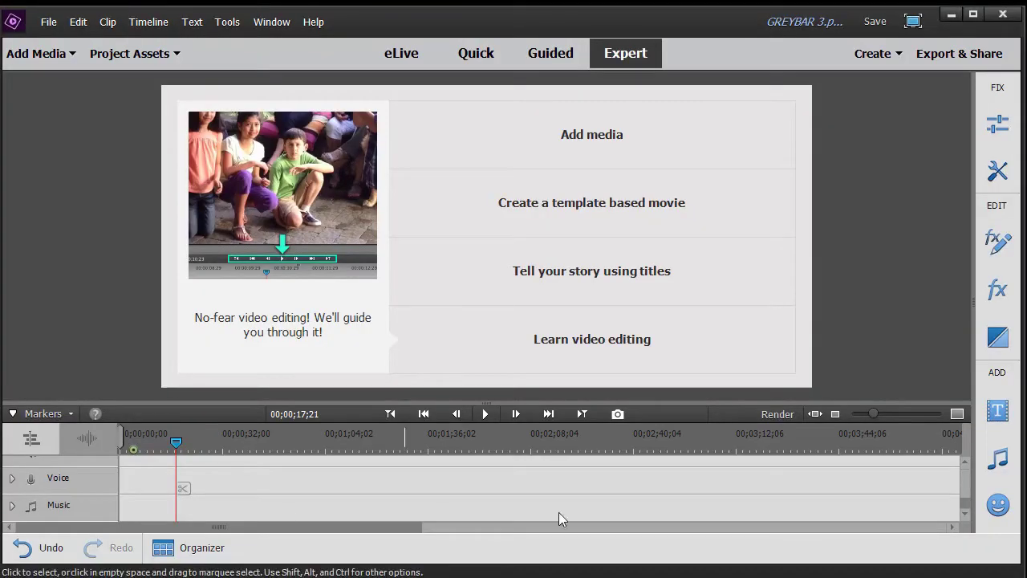
Step: Import the 1807524_seriousTalk clip from Files and folders
{"action": "left_click", "coordinate": [70, 55]}
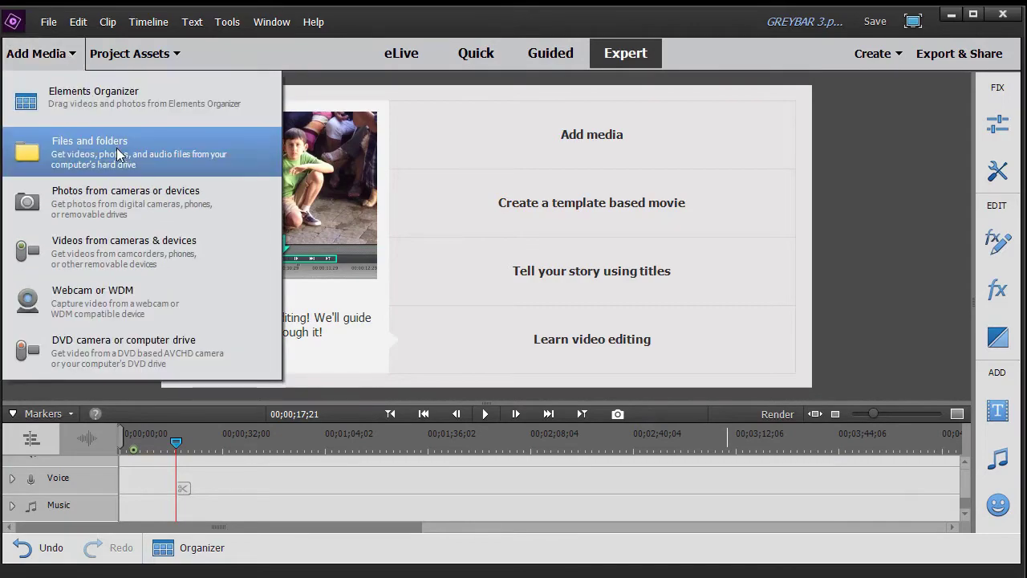
{"action": "left_click", "coordinate": [118, 154]}
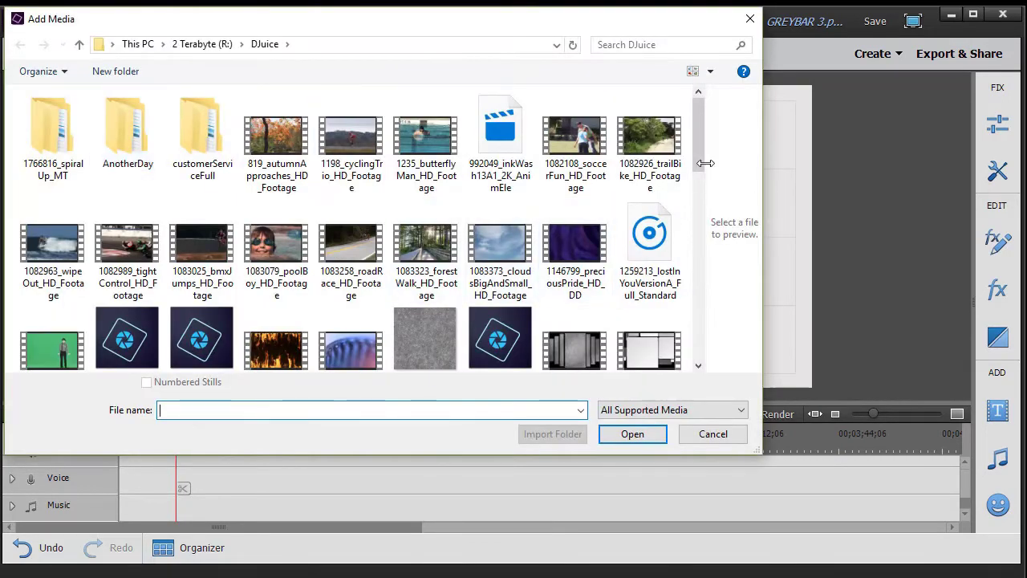
{"action": "left_click_drag", "start_coordinate": [698, 133], "coordinate": [692, 303]}
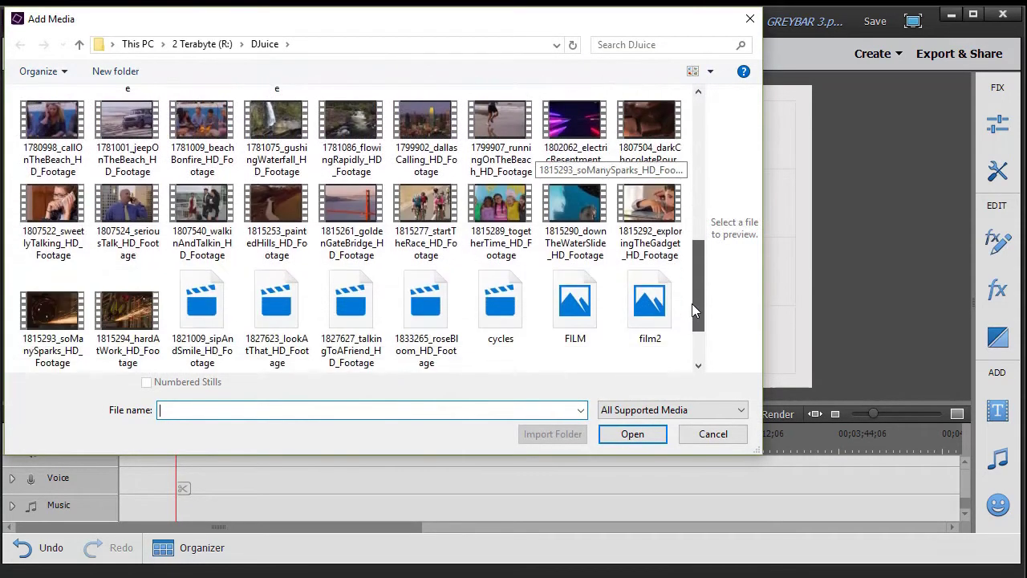
{"action": "double_click", "coordinate": [140, 209]}
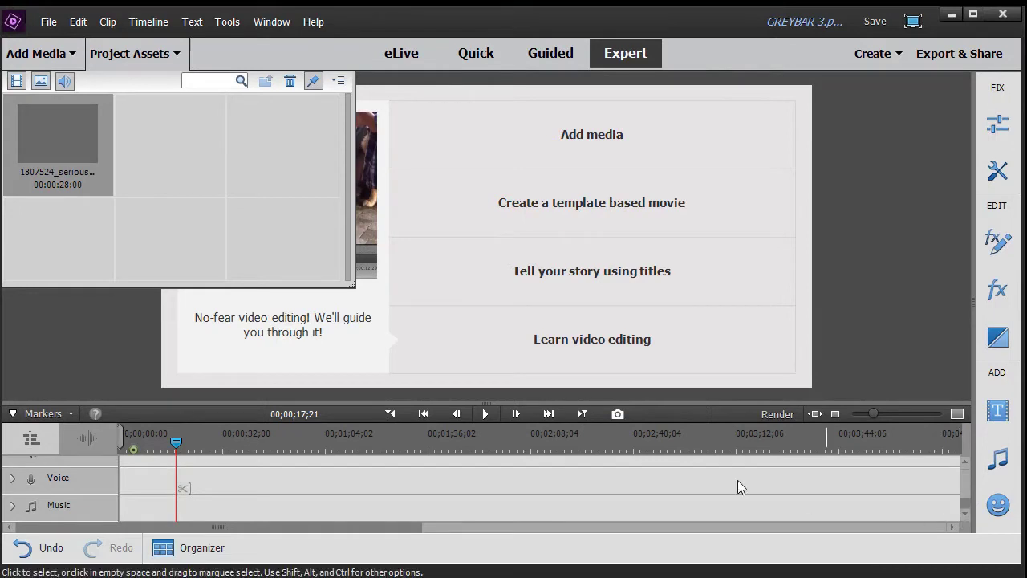
Step: Place the 1807524_seriousTalk clip at the start of the Video 1 track
{"action": "scroll", "coordinate": [967, 471], "scroll_direction": "up", "scroll_amount": 5}
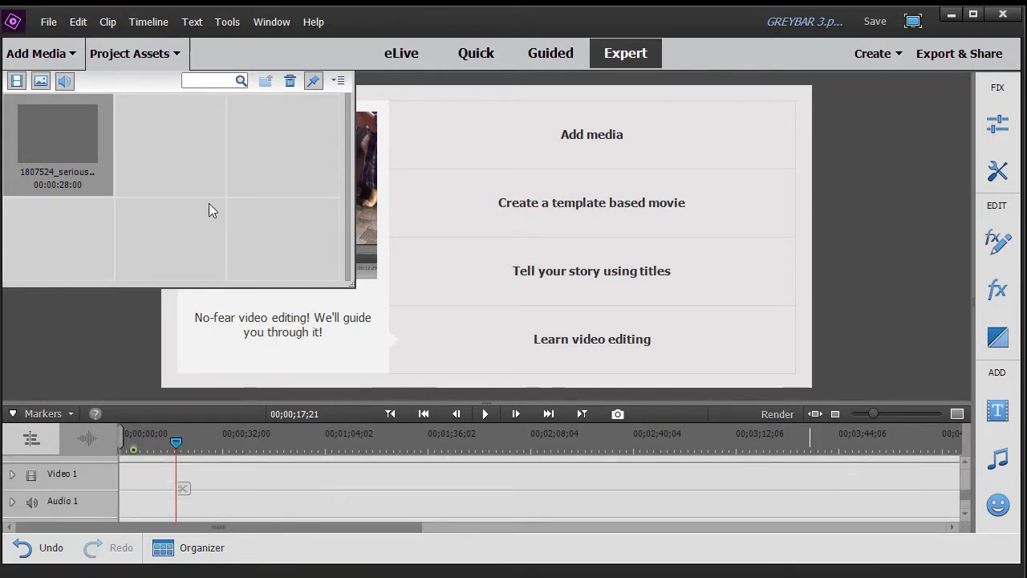
{"action": "left_click_drag", "start_coordinate": [71, 174], "coordinate": [126, 487]}
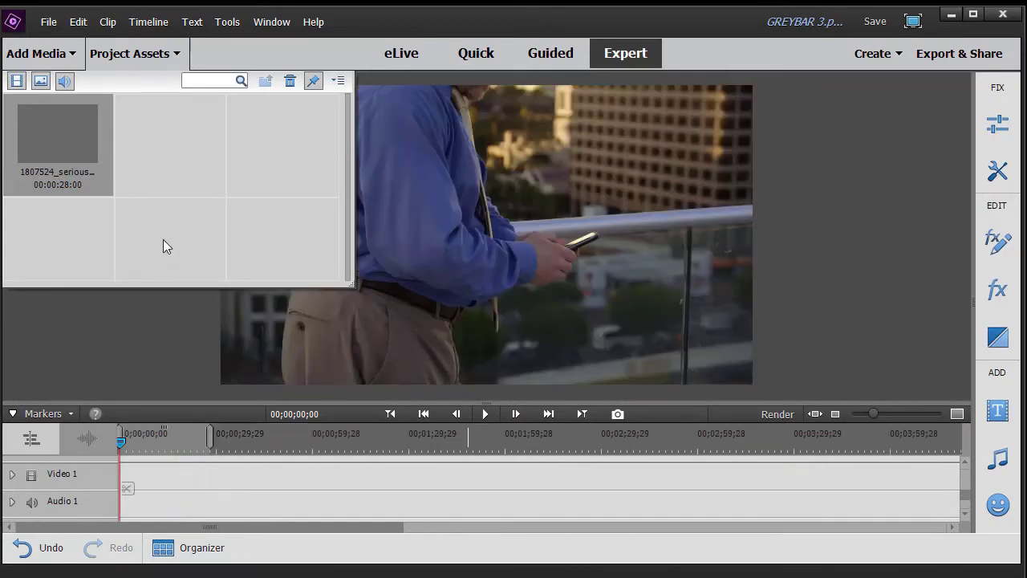
{"action": "left_click", "coordinate": [134, 55]}
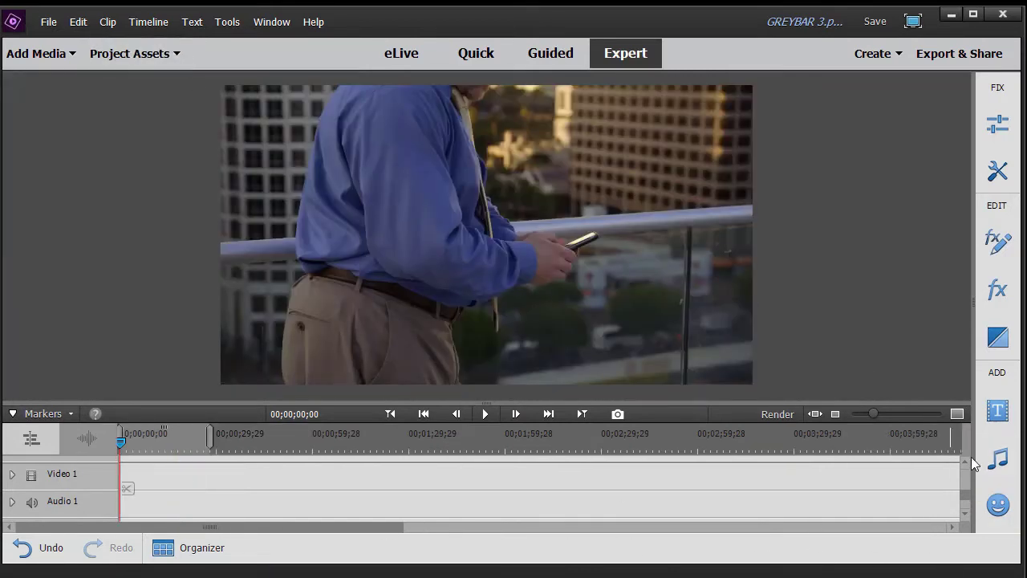
{"action": "scroll", "coordinate": [967, 468], "scroll_direction": "down", "scroll_amount": 2}
{"action": "scroll", "coordinate": [967, 468], "scroll_direction": "up", "scroll_amount": 2}
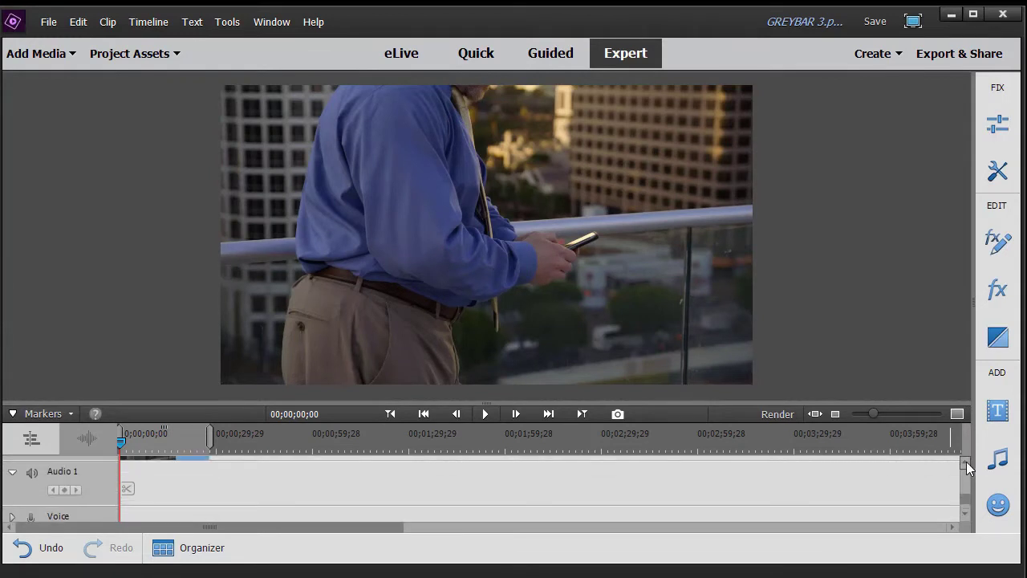
{"action": "scroll", "coordinate": [967, 467], "scroll_direction": "up", "scroll_amount": 4}
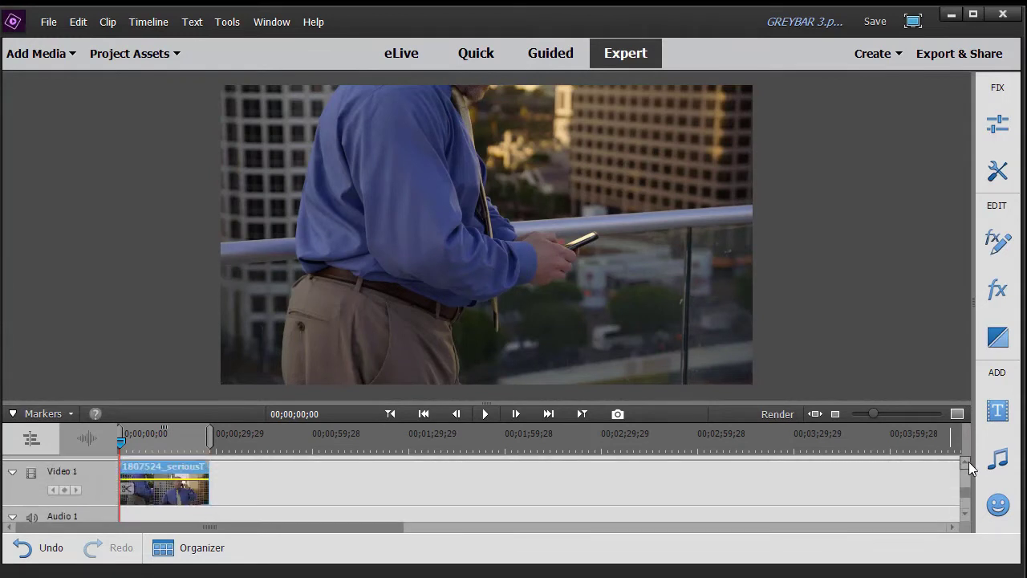
{"action": "scroll", "coordinate": [968, 468], "scroll_direction": "up", "scroll_amount": 2}
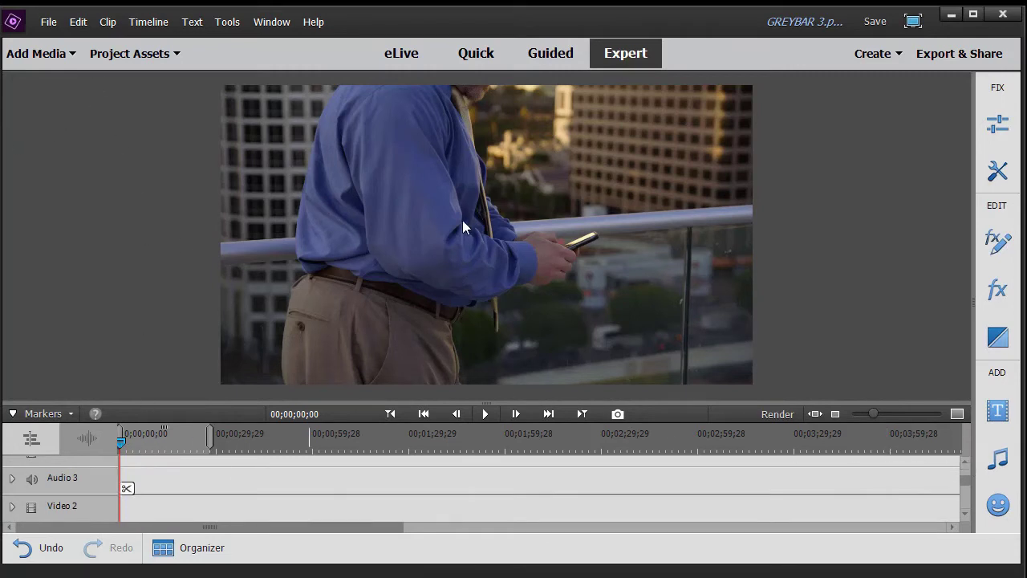
Step: Create a Default Text title on Video 2 and delete its Add Text placeholder
{"action": "left_click", "coordinate": [193, 22]}
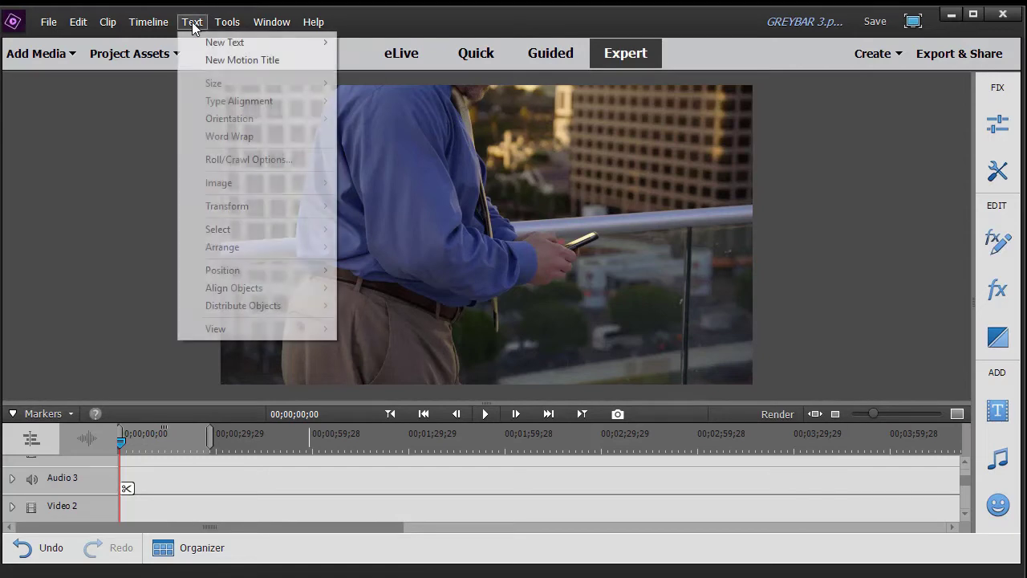
{"action": "mouse_move", "coordinate": [212, 45]}
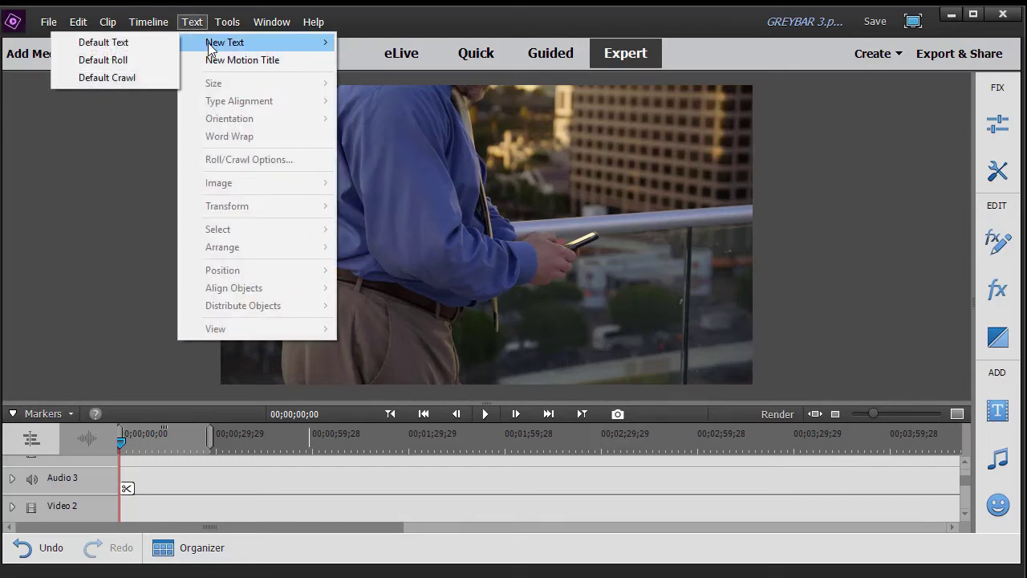
{"action": "left_click", "coordinate": [140, 45]}
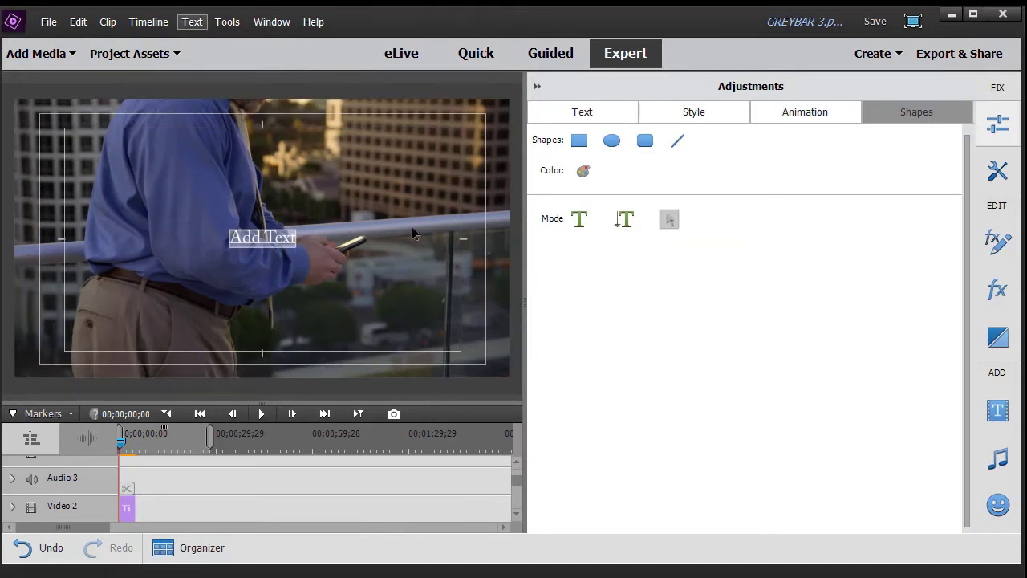
{"action": "left_click", "coordinate": [268, 244]}
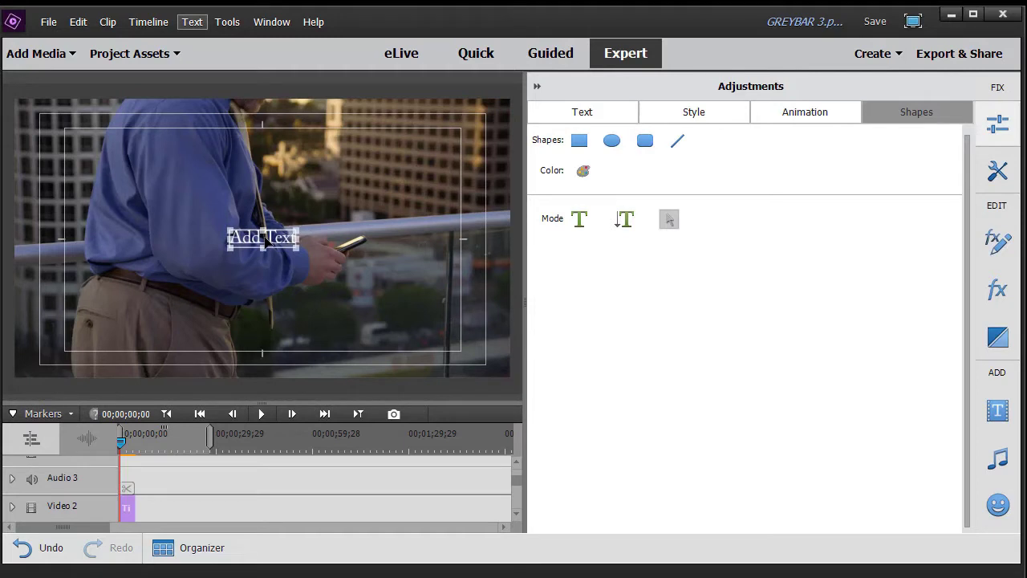
{"action": "key", "text": "Delete"}
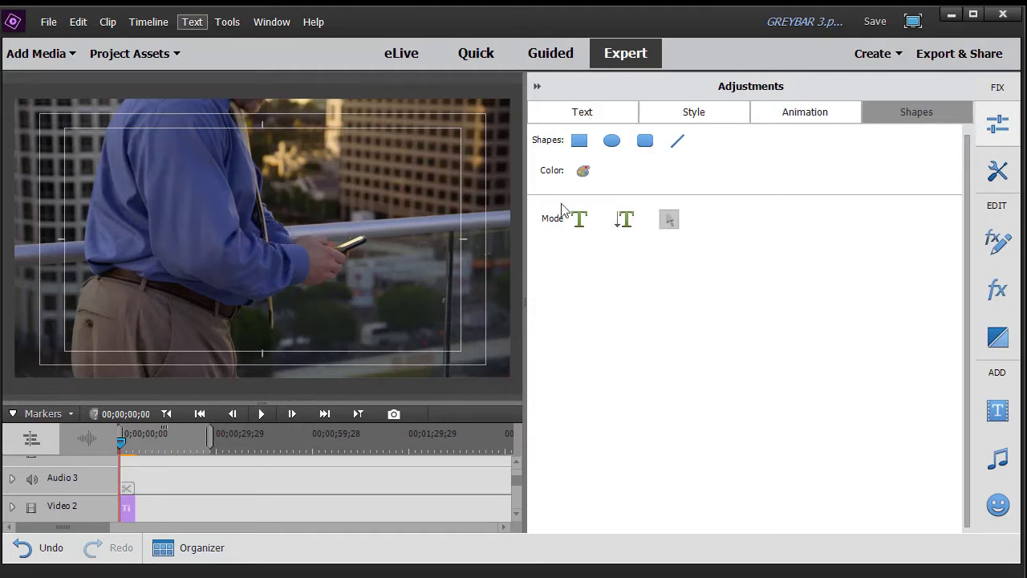
{"action": "left_click", "coordinate": [678, 144]}
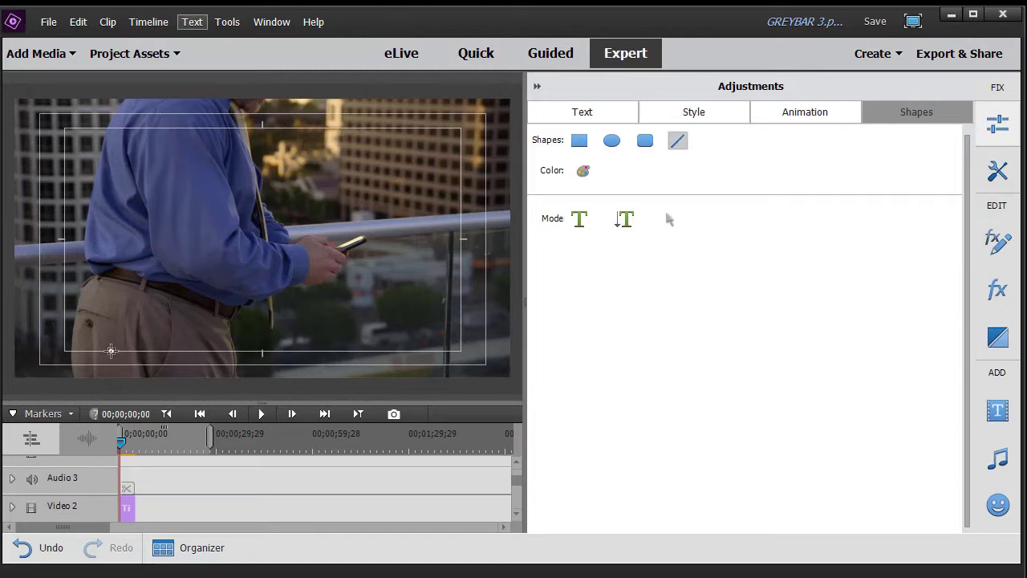
Step: Draw a horizontal line across the lower frame and colour it yellow (RGB 218/222/18)
{"action": "left_click_drag", "start_coordinate": [112, 351], "coordinate": [519, 351]}
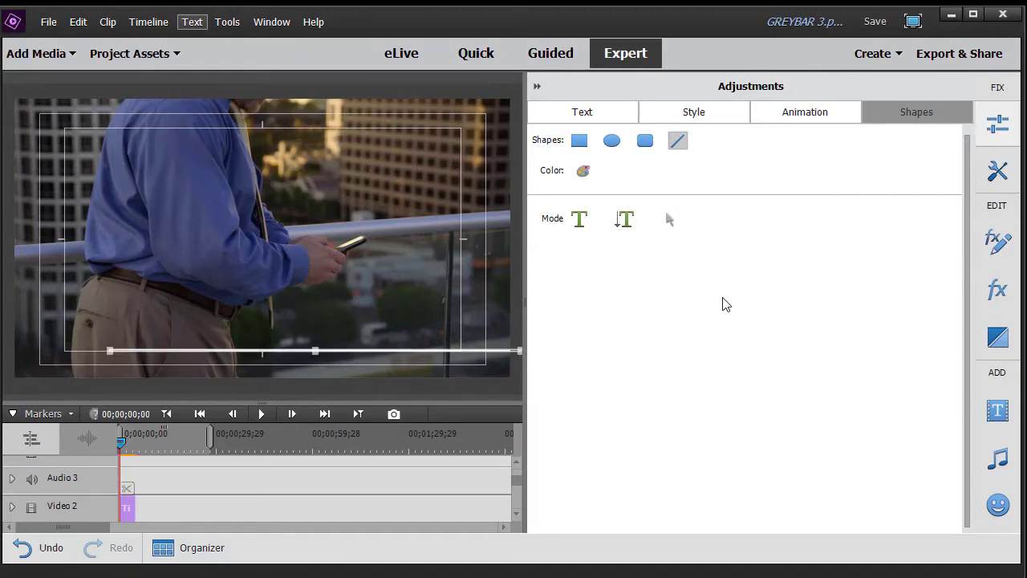
{"action": "left_click", "coordinate": [582, 170]}
{"action": "left_click", "coordinate": [464, 214]}
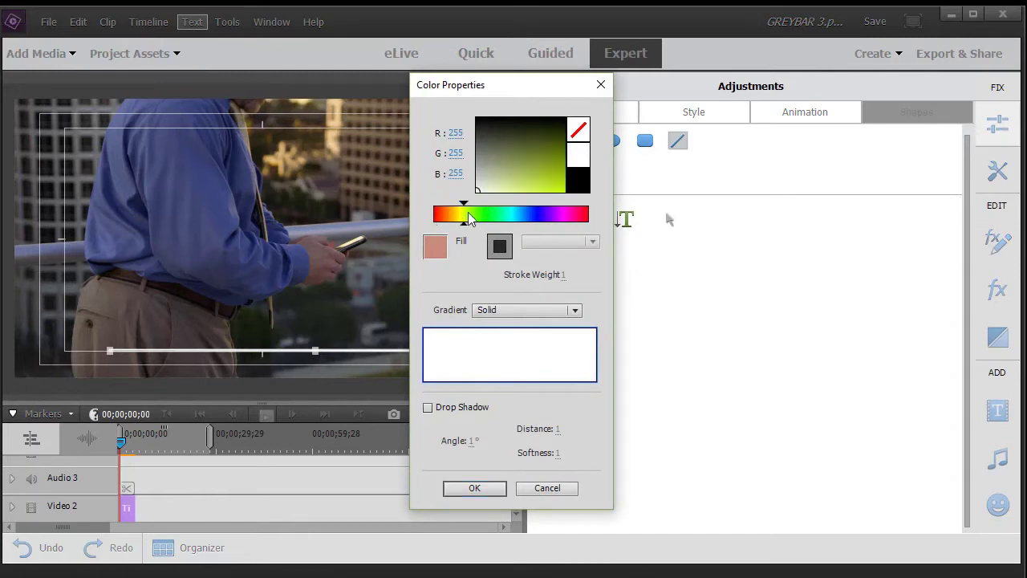
{"action": "left_click", "coordinate": [459, 214]}
{"action": "left_click", "coordinate": [557, 181]}
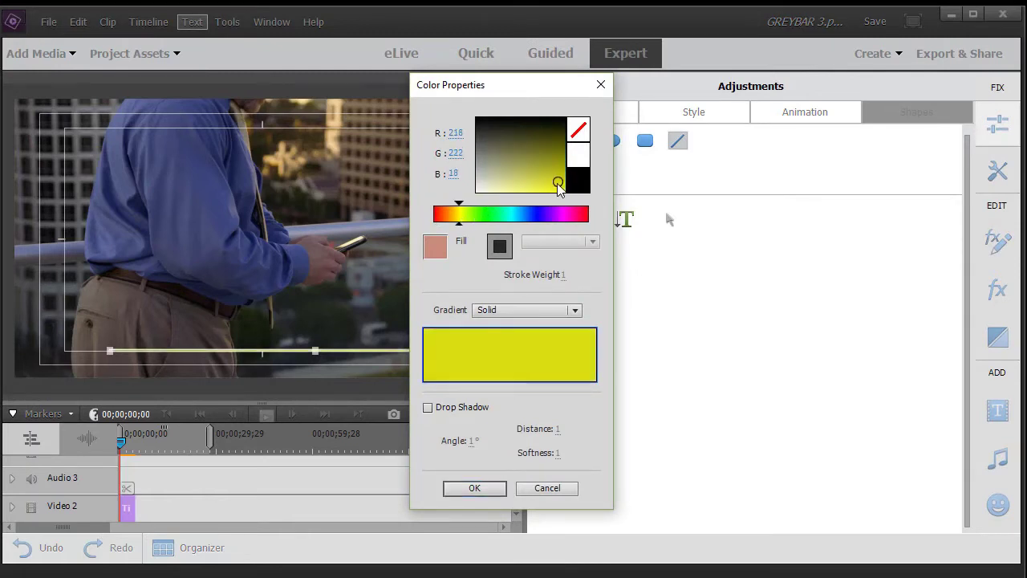
{"action": "left_click", "coordinate": [483, 488]}
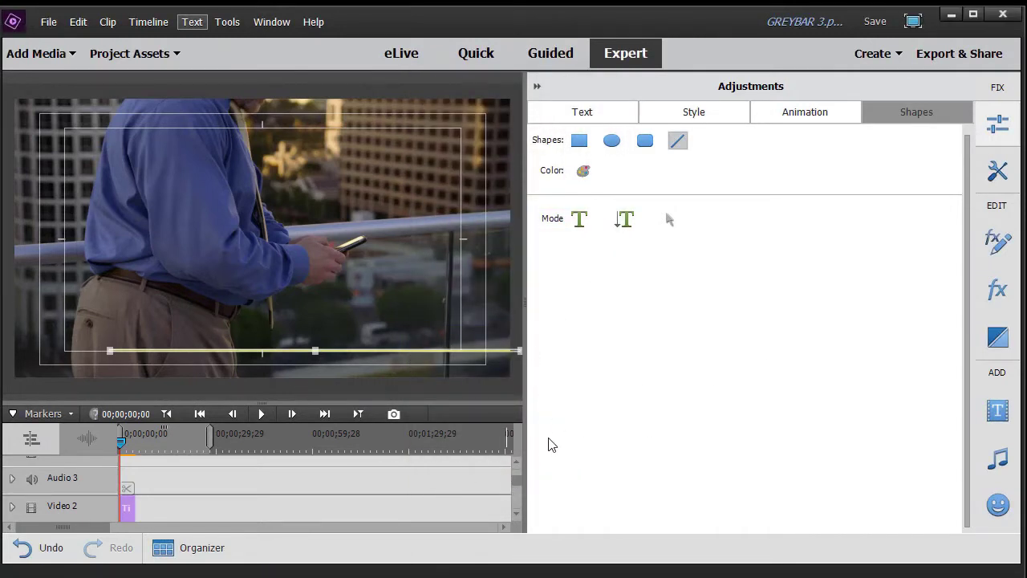
{"action": "left_click_drag", "start_coordinate": [519, 487], "coordinate": [518, 493]}
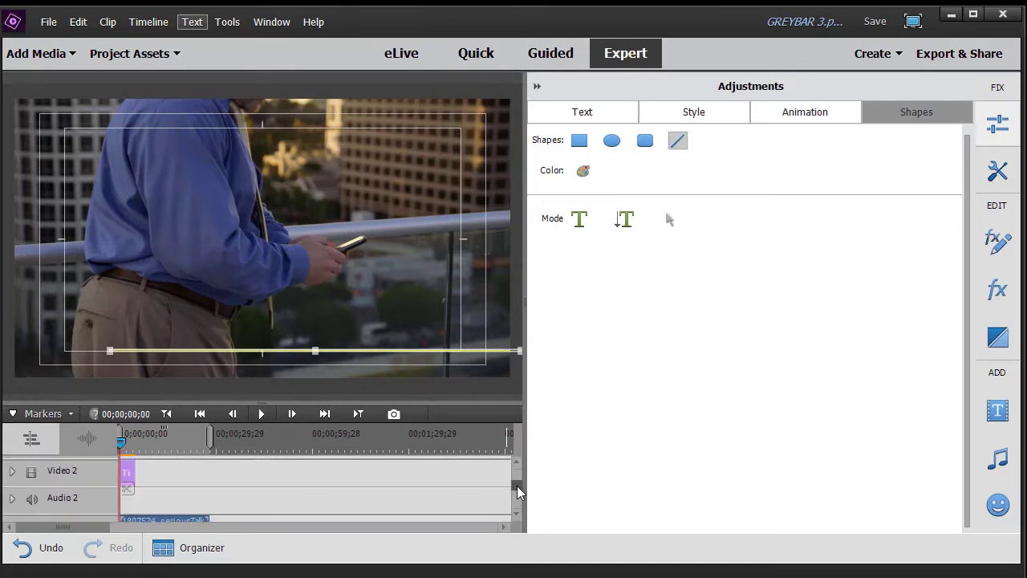
Step: Extend the Video 2 title clip and rename it 'bottom'
{"action": "left_click_drag", "start_coordinate": [518, 491], "coordinate": [516, 488]}
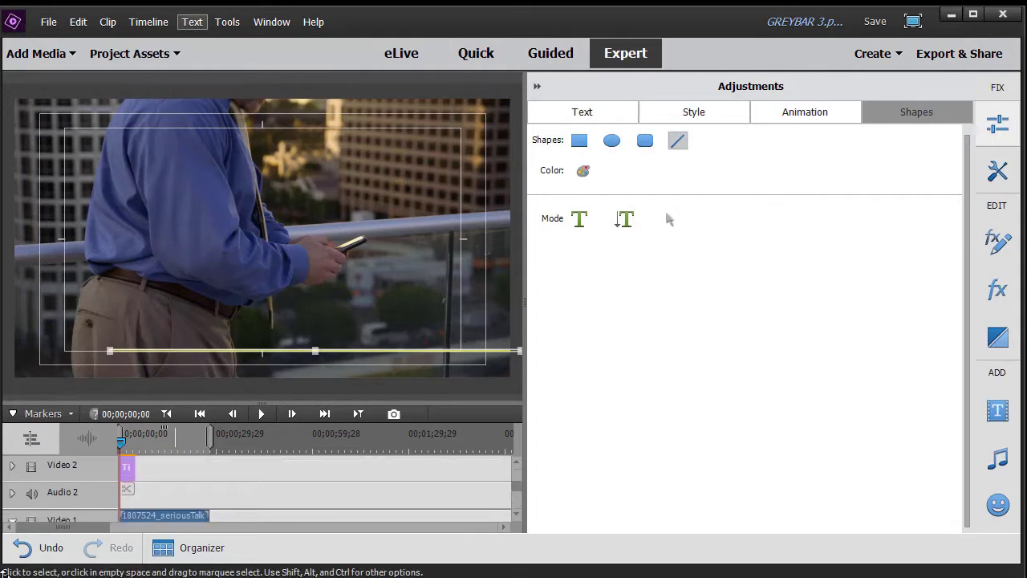
{"action": "left_click_drag", "start_coordinate": [132, 471], "coordinate": [205, 471]}
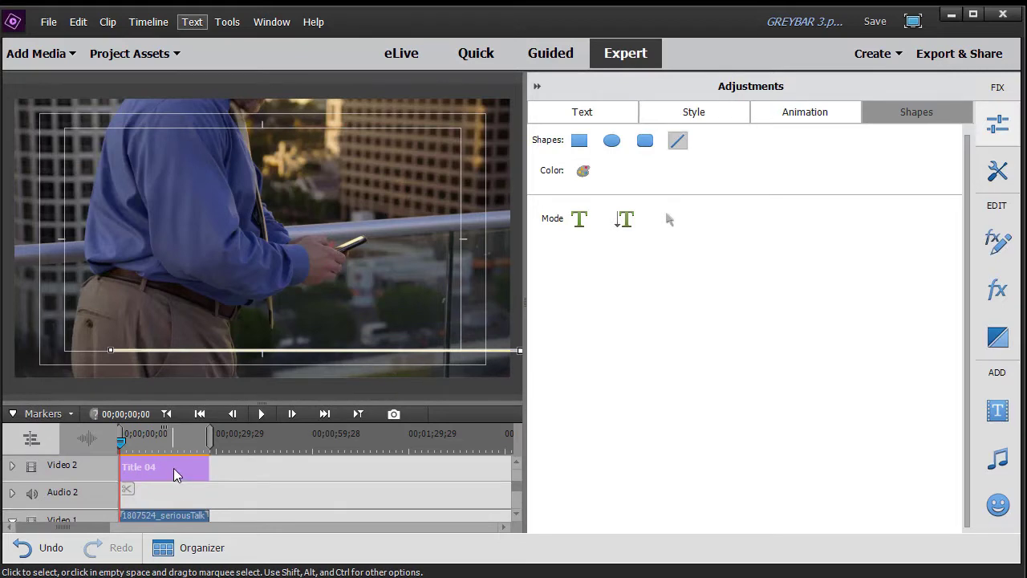
{"action": "right_click", "coordinate": [176, 474]}
{"action": "left_click", "coordinate": [211, 244]}
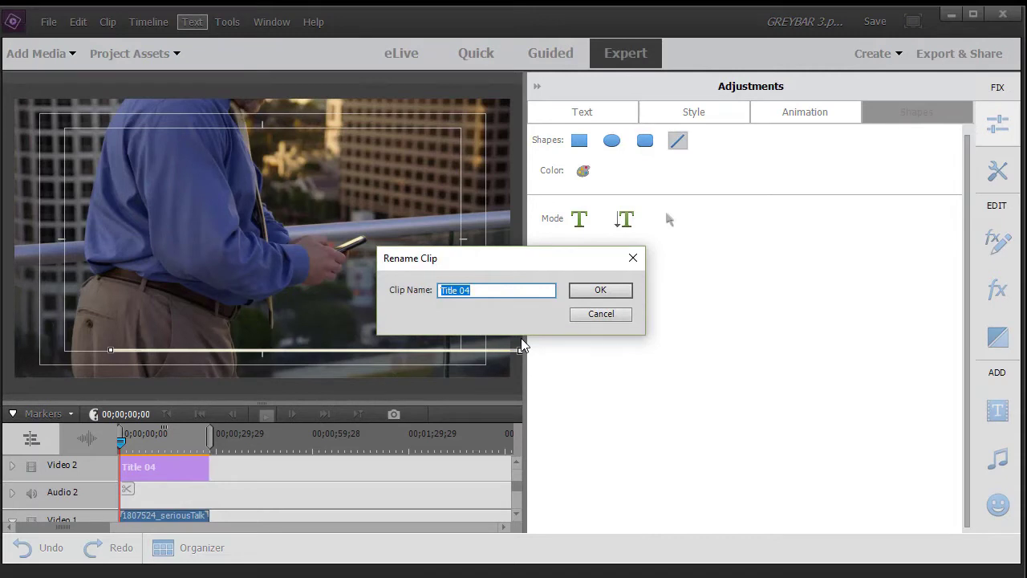
{"action": "type", "text": "bottom"}
{"action": "key", "text": "Return"}
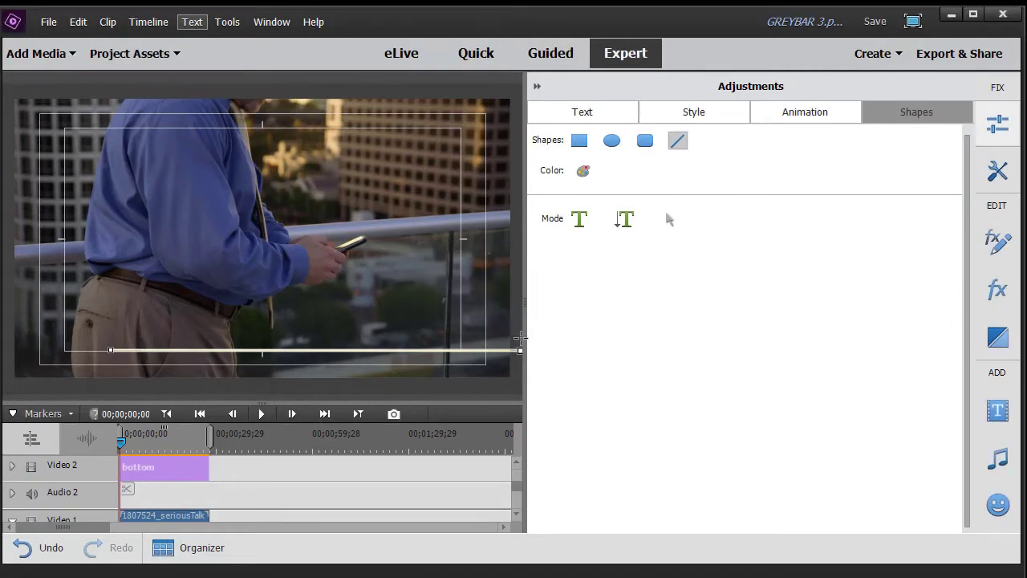
{"action": "left_click", "coordinate": [131, 56]}
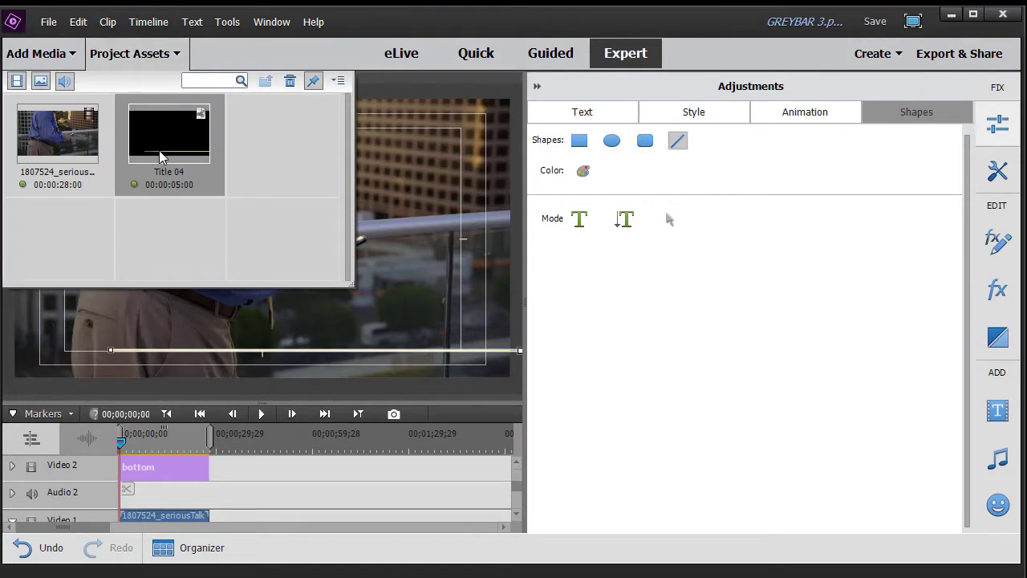
Step: Rename the Title 04 asset in Project Assets to 'bottom'
{"action": "right_click", "coordinate": [161, 156]}
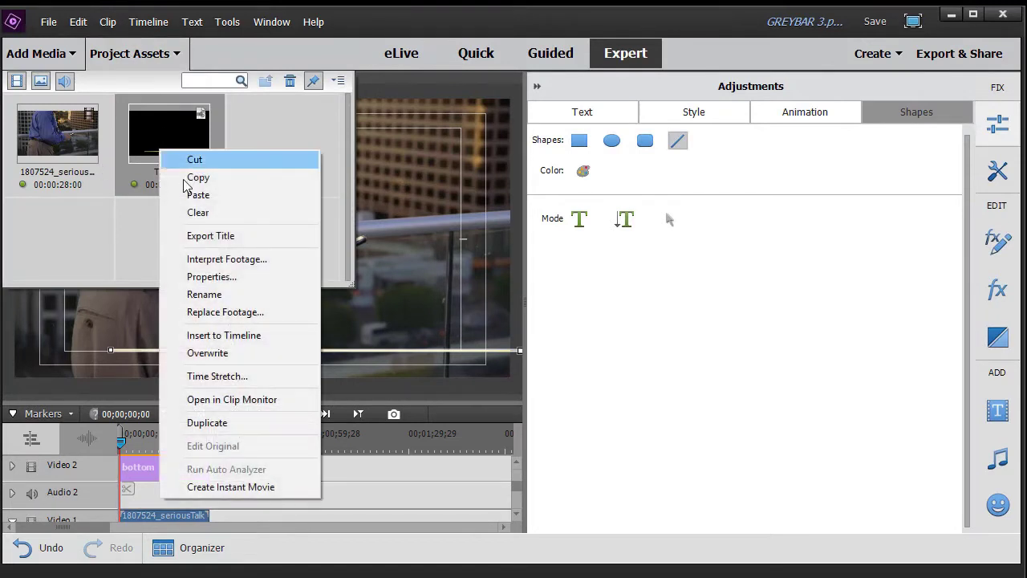
{"action": "left_click", "coordinate": [203, 294]}
{"action": "type", "text": "b"}
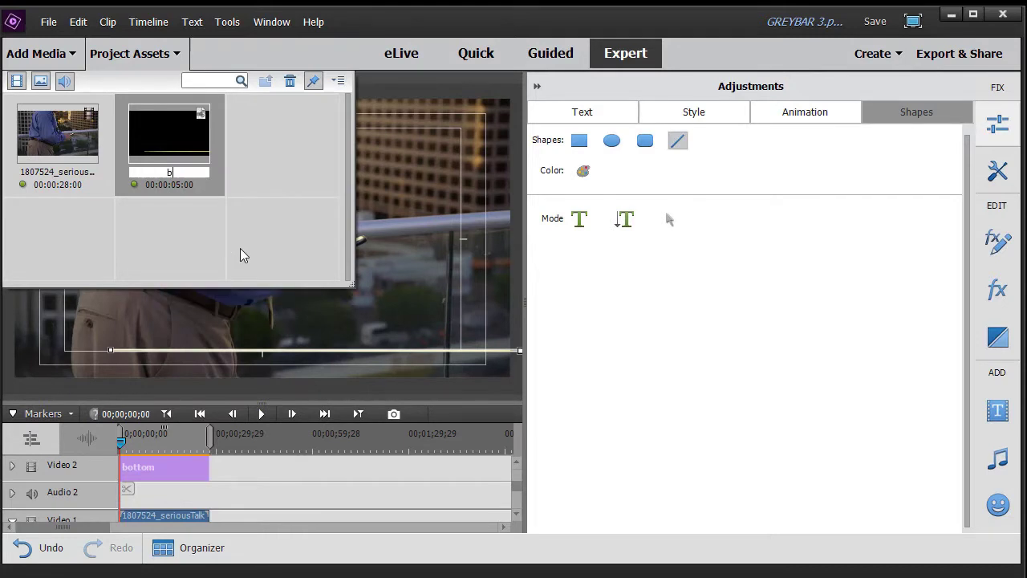
{"action": "type", "text": "ottom"}
{"action": "key", "text": "Return"}
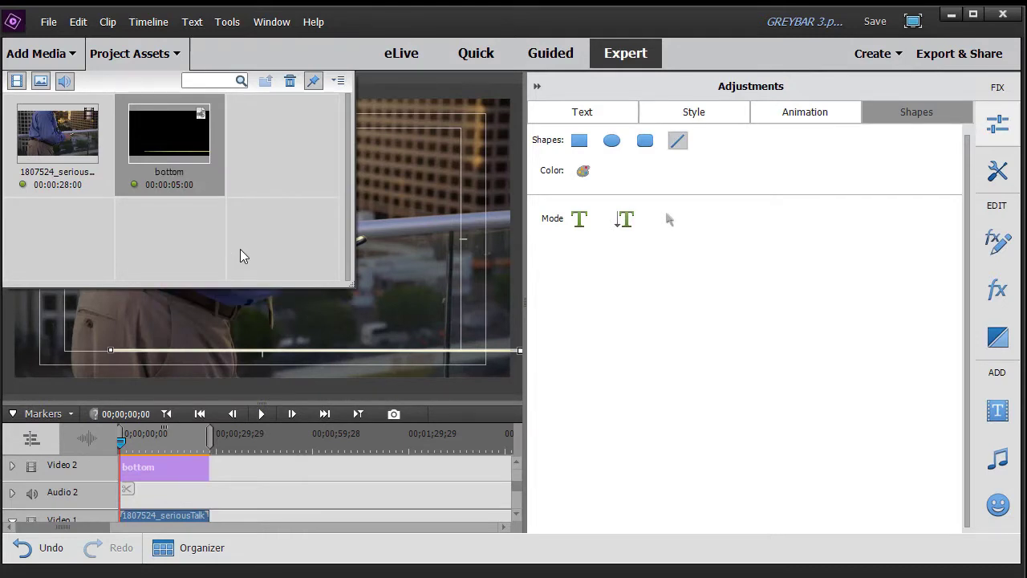
Step: Copy and paste the bottom title asset, naming the duplicate 'top'
{"action": "right_click", "coordinate": [175, 186]}
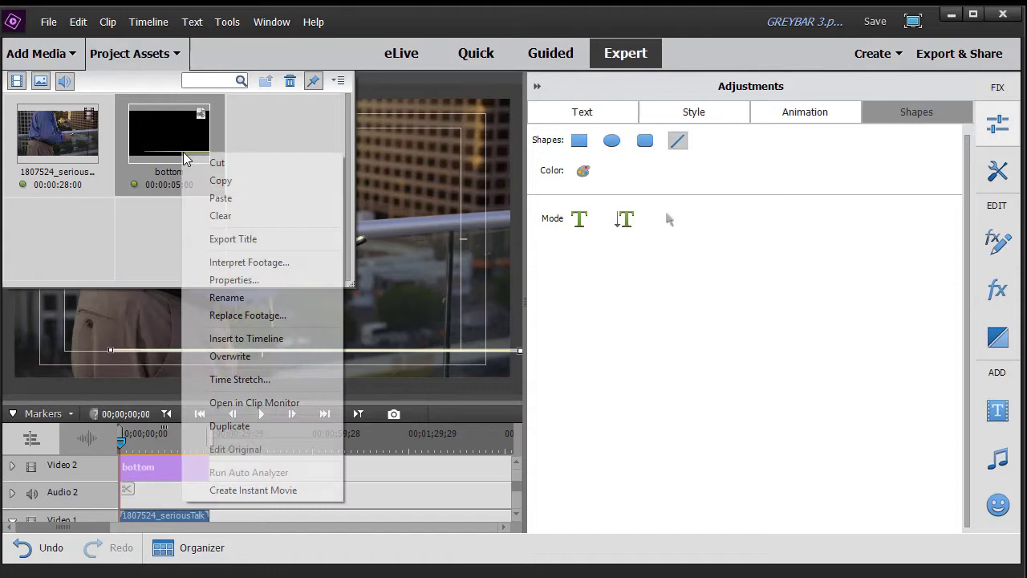
{"action": "left_click", "coordinate": [240, 181]}
{"action": "right_click", "coordinate": [270, 157]}
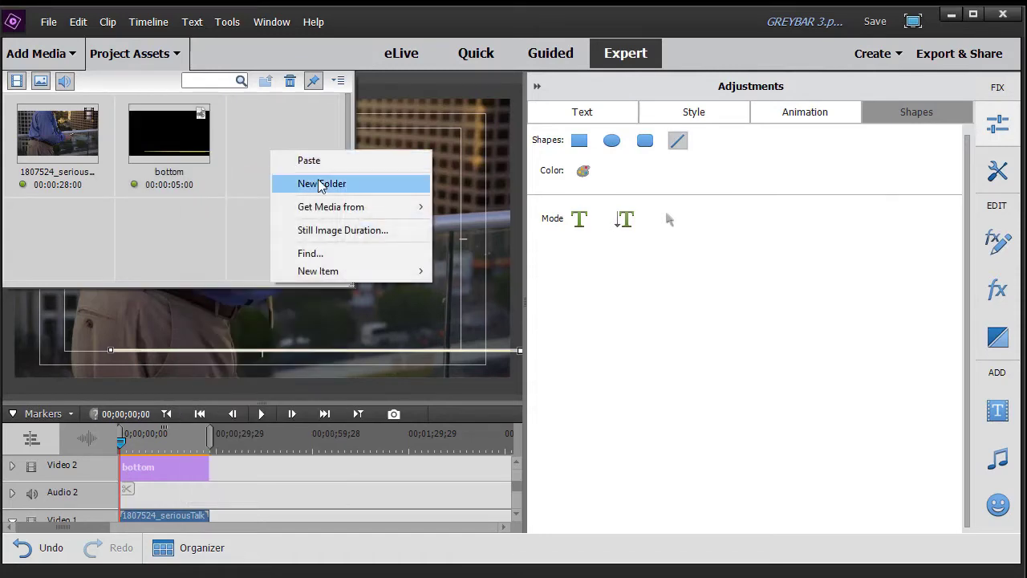
{"action": "left_click", "coordinate": [336, 166]}
{"action": "right_click", "coordinate": [295, 171]}
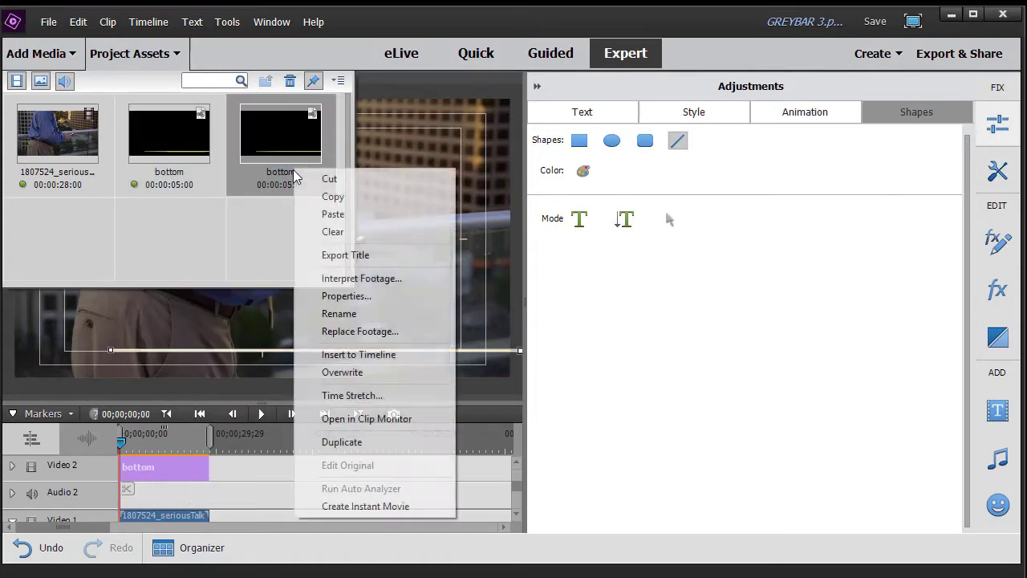
{"action": "left_click", "coordinate": [353, 312]}
{"action": "type", "text": "top"}
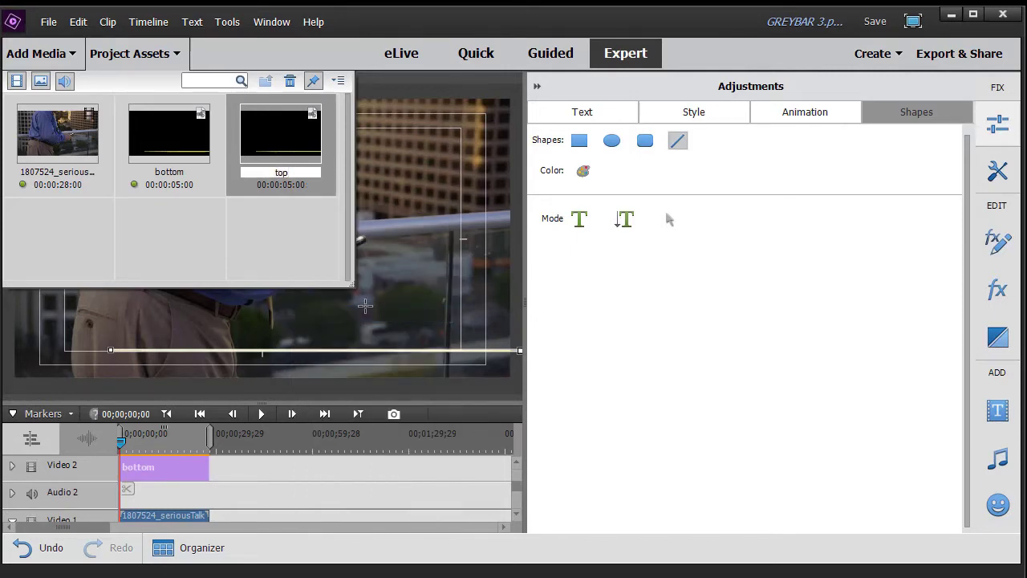
{"action": "key", "text": "Return"}
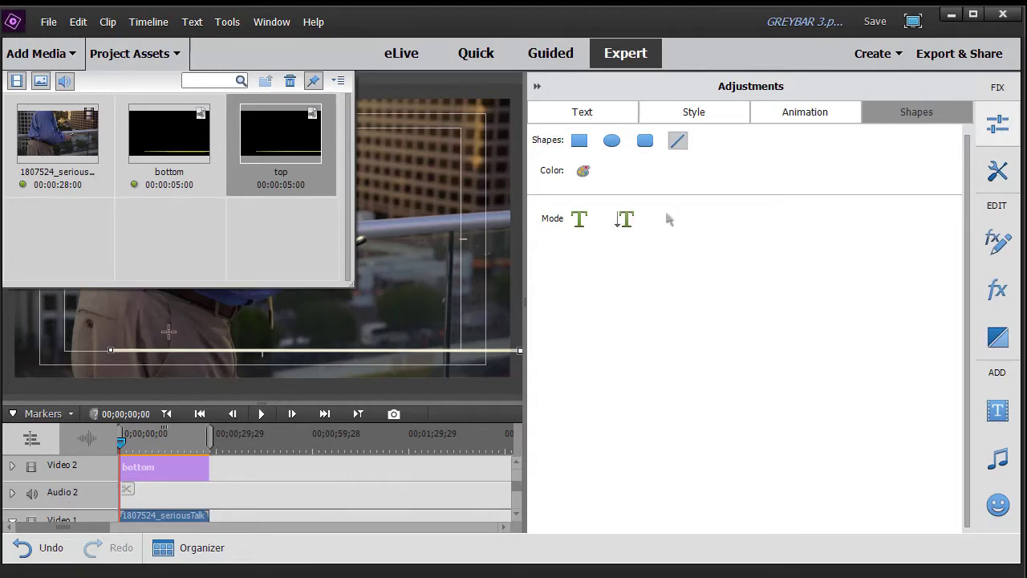
{"action": "left_click", "coordinate": [151, 55]}
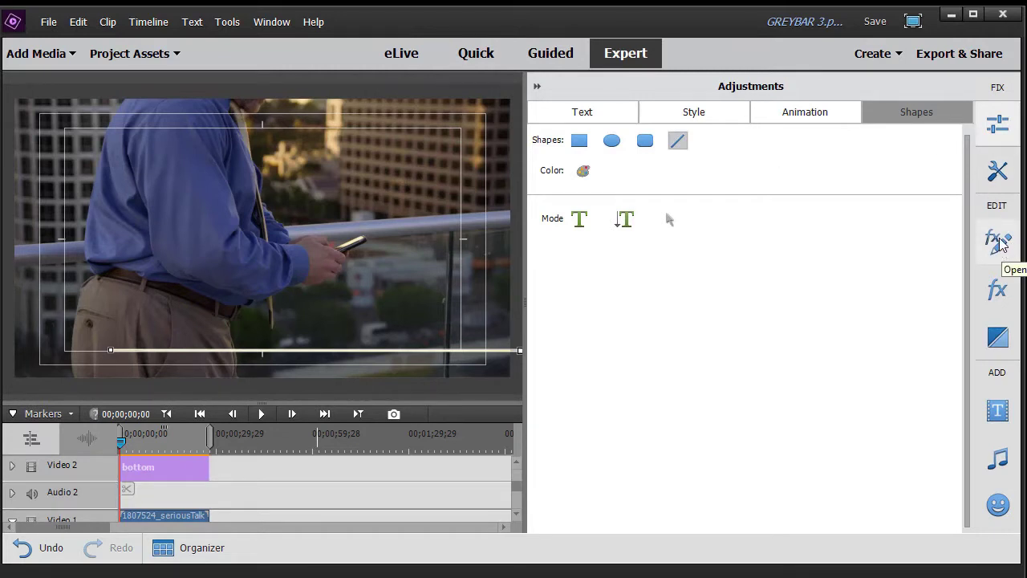
Step: Set a Motion Position keyframe on the bottom title at 00;00;03;00
{"action": "left_click", "coordinate": [999, 240]}
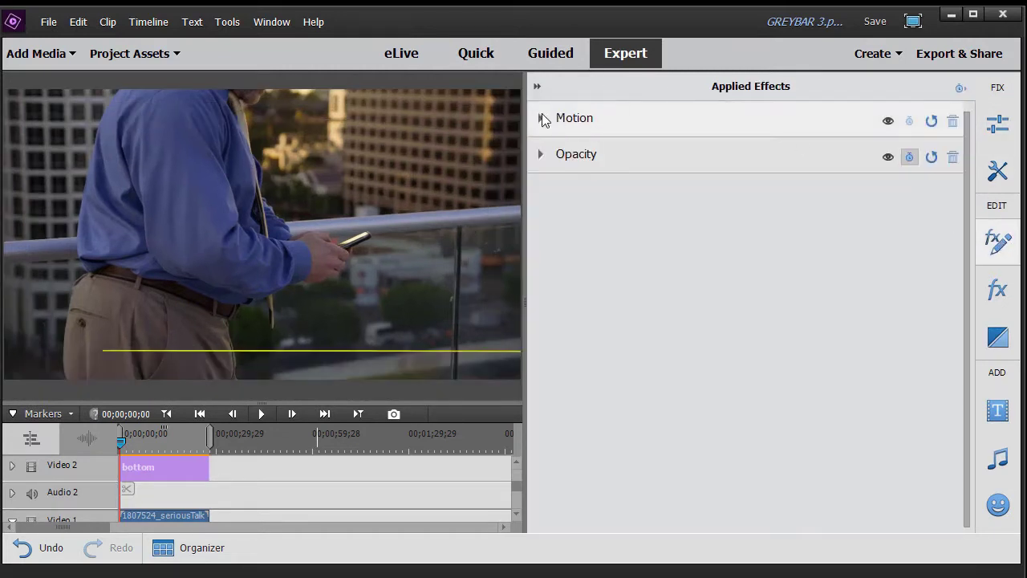
{"action": "left_click", "coordinate": [542, 119]}
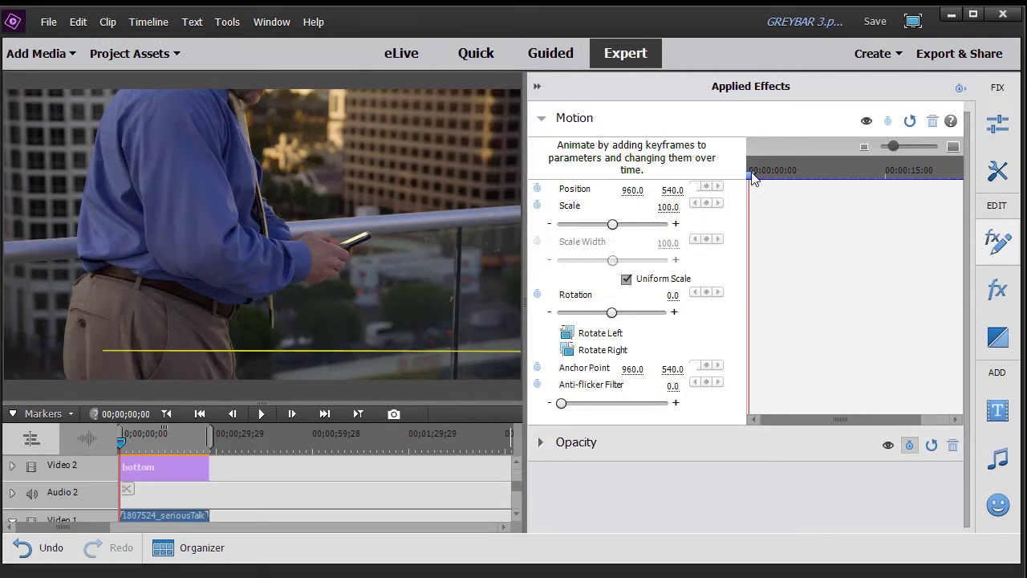
{"action": "left_click_drag", "start_coordinate": [753, 178], "coordinate": [781, 183]}
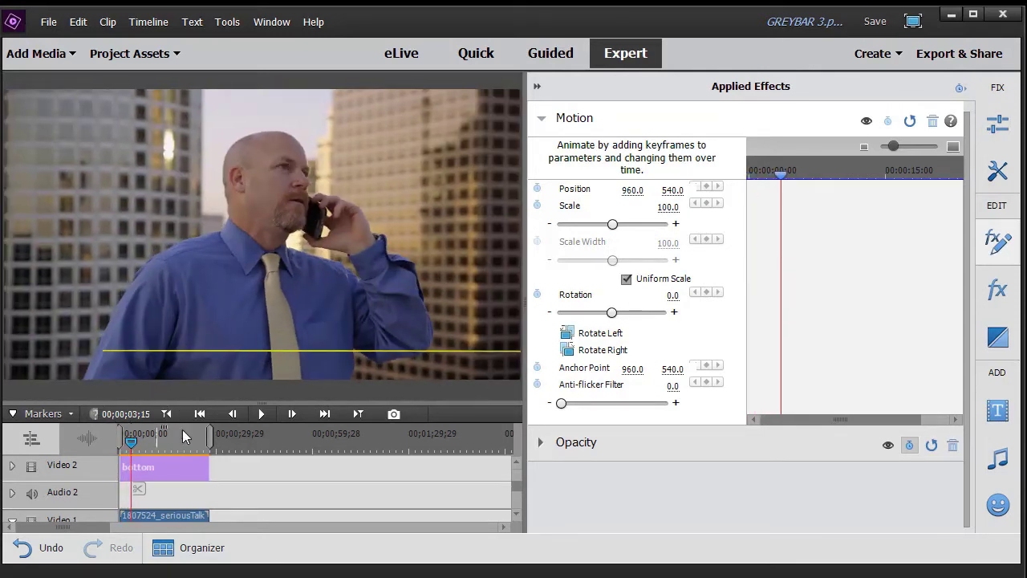
{"action": "left_click_drag", "start_coordinate": [783, 178], "coordinate": [779, 178]}
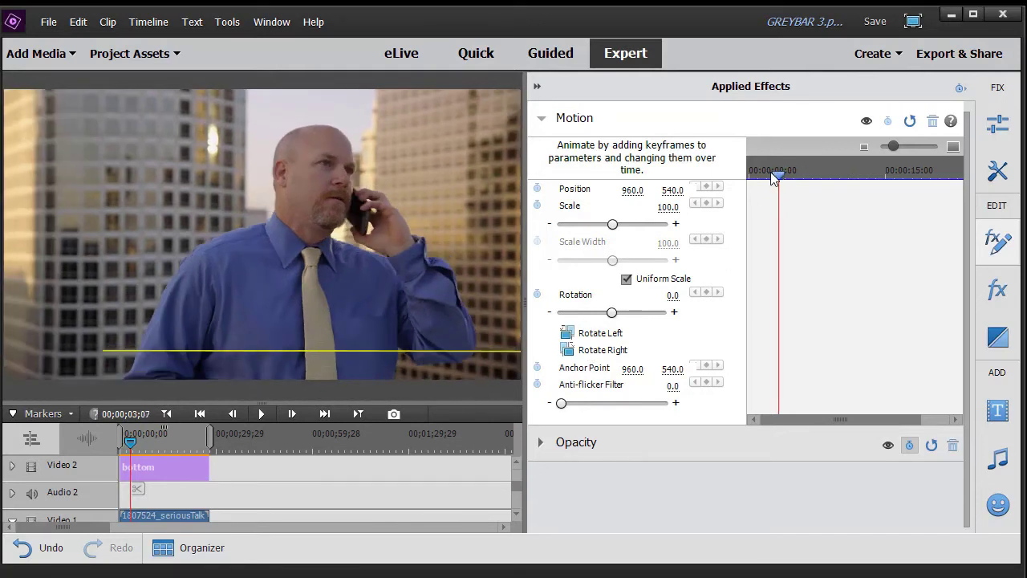
{"action": "left_click_drag", "start_coordinate": [773, 179], "coordinate": [772, 178]}
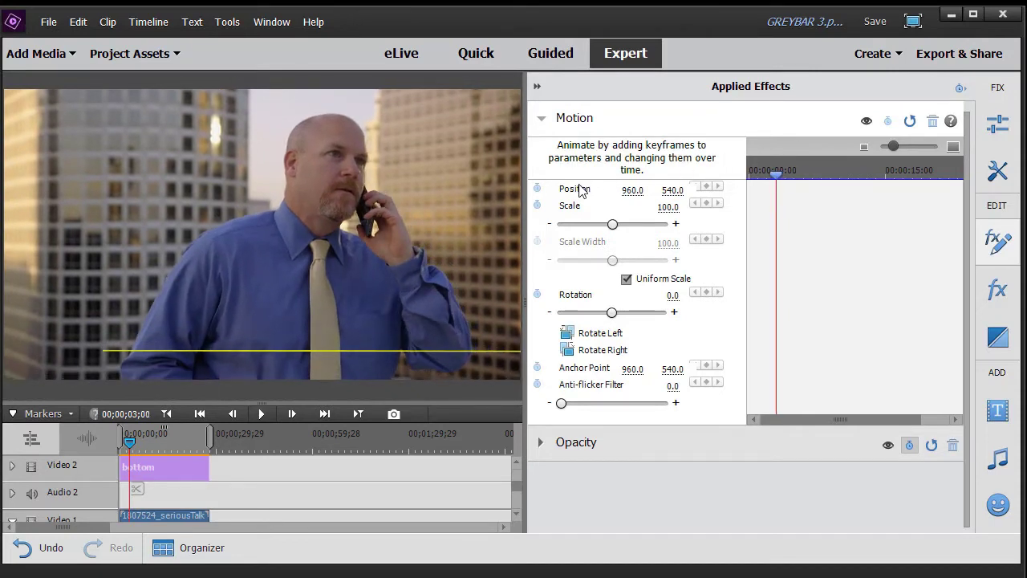
{"action": "left_click", "coordinate": [537, 188]}
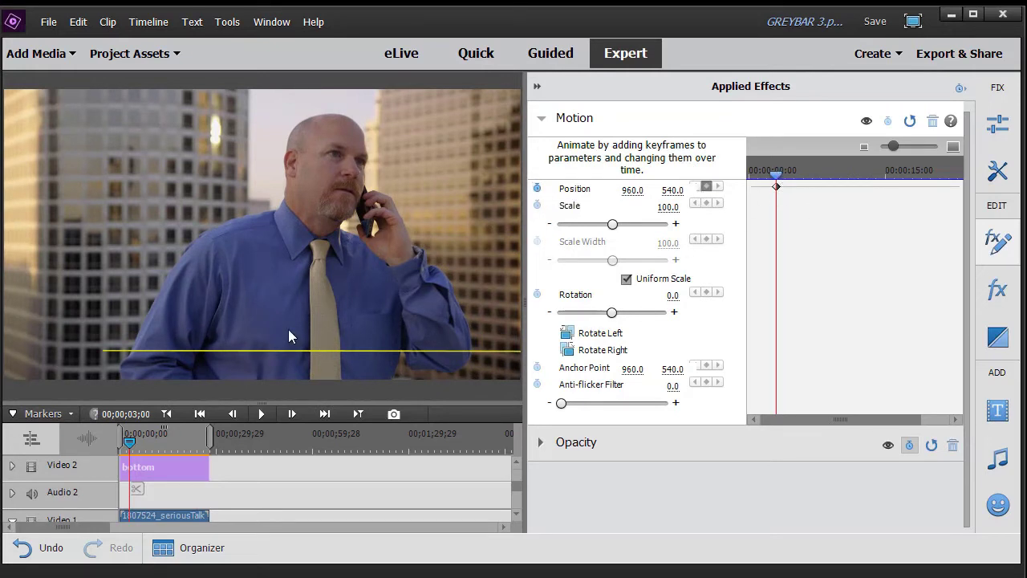
Step: Add a Position keyframe at 00;00;00;00 with X set to 2800
{"action": "left_click_drag", "start_coordinate": [779, 172], "coordinate": [692, 186]}
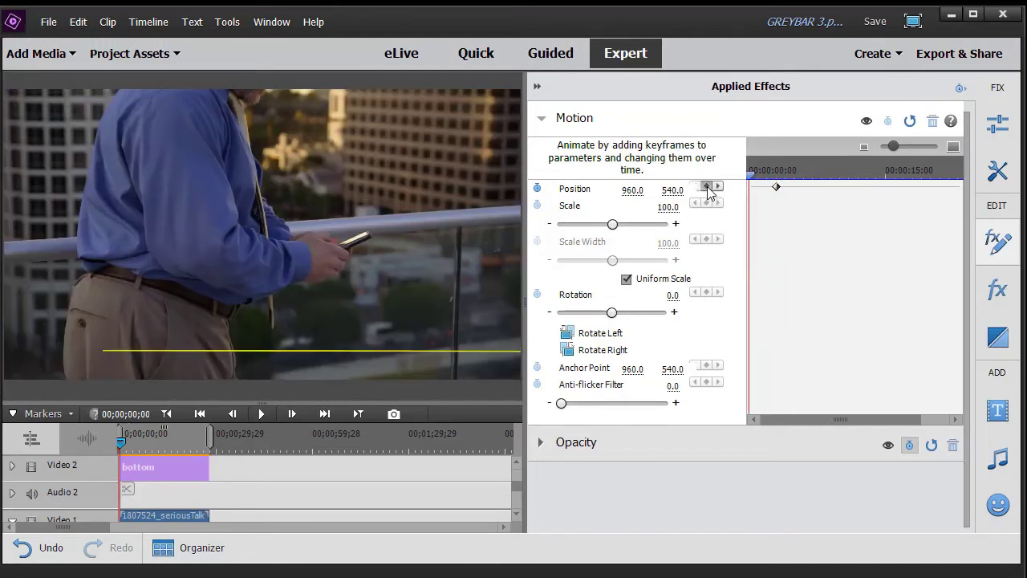
{"action": "left_click", "coordinate": [708, 189]}
{"action": "left_click", "coordinate": [636, 189]}
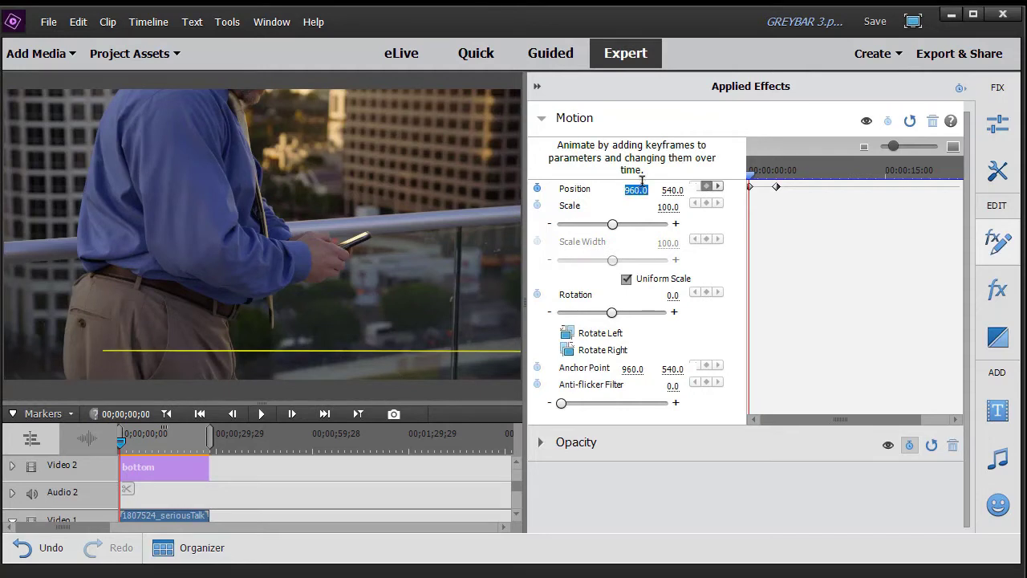
{"action": "type", "text": "2800"}
{"action": "key", "text": "Return"}
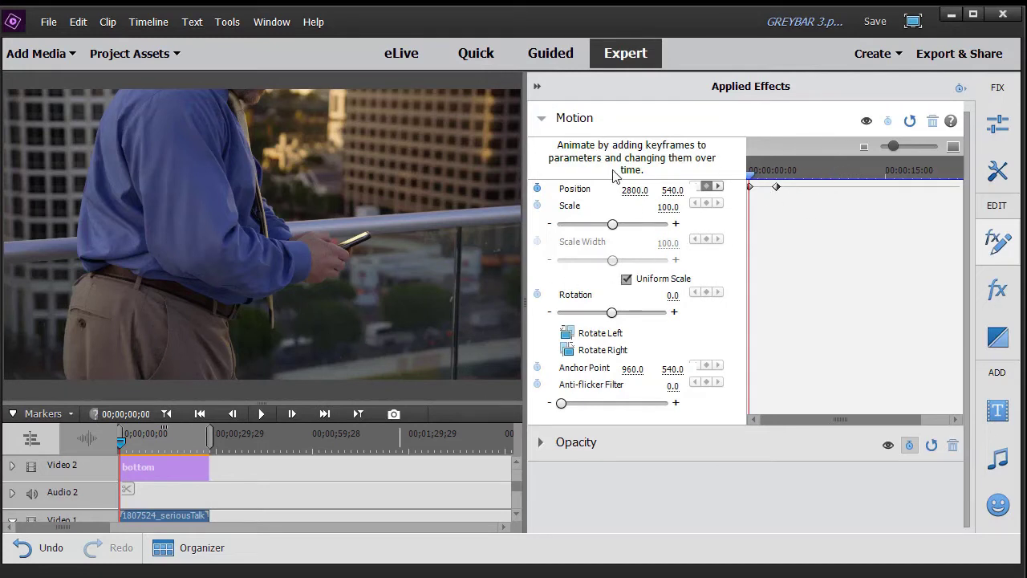
Step: Collapse the effects panel, render the timeline, and play back the yellow line slide-in
{"action": "left_click", "coordinate": [537, 86]}
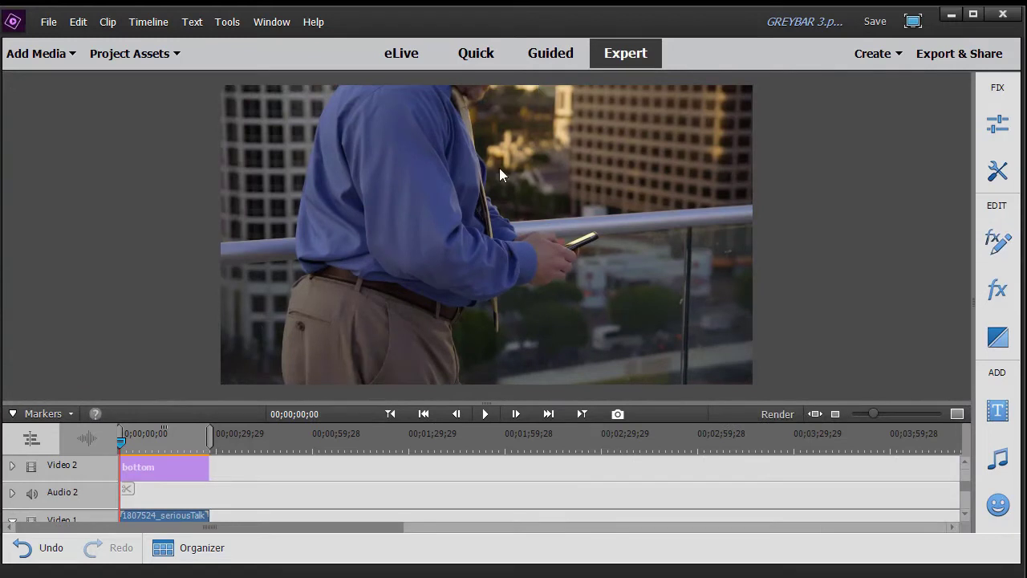
{"action": "left_click", "coordinate": [779, 413]}
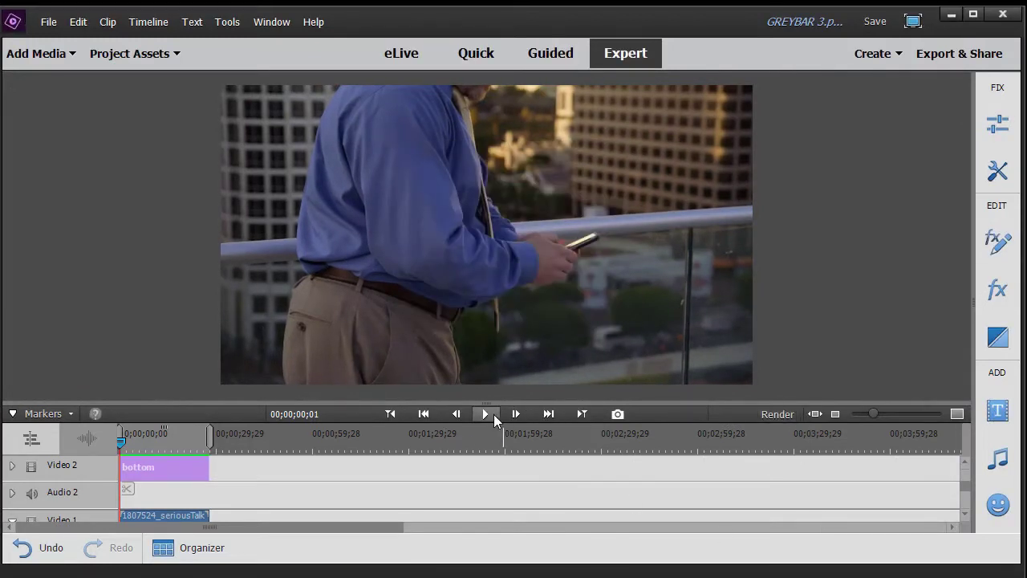
{"action": "left_click", "coordinate": [485, 412]}
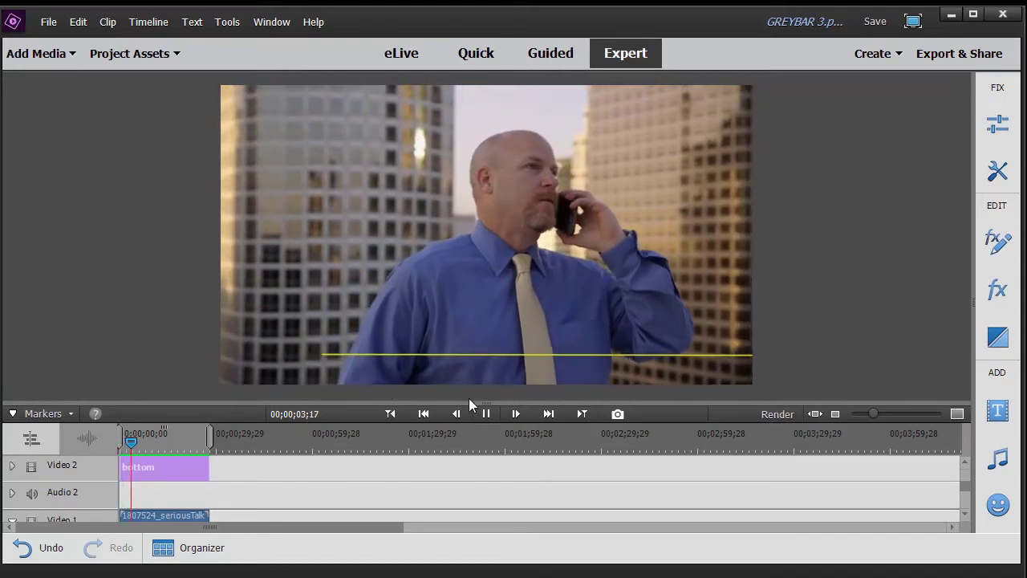
{"action": "left_click", "coordinate": [486, 413]}
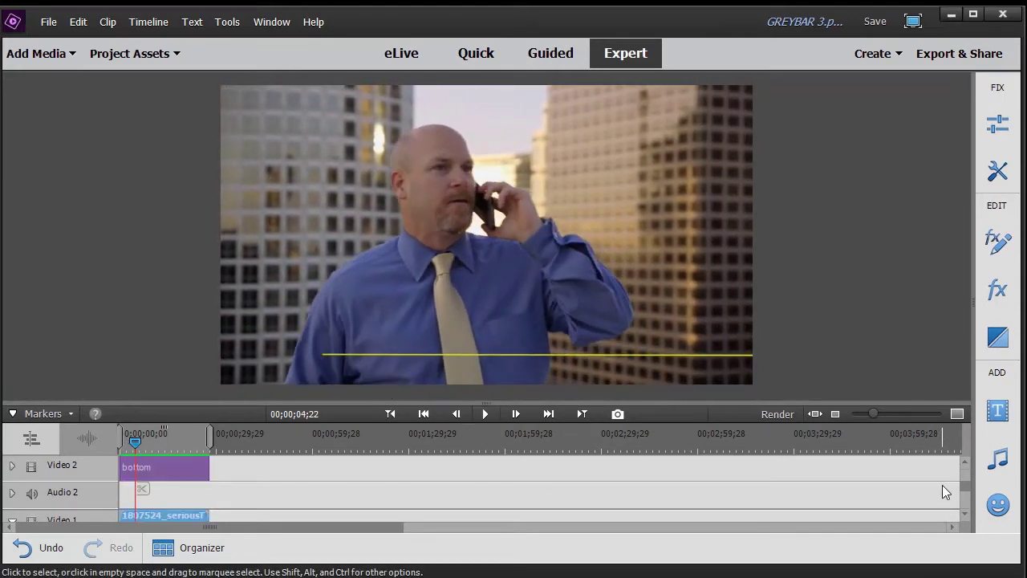
{"action": "left_click", "coordinate": [964, 465]}
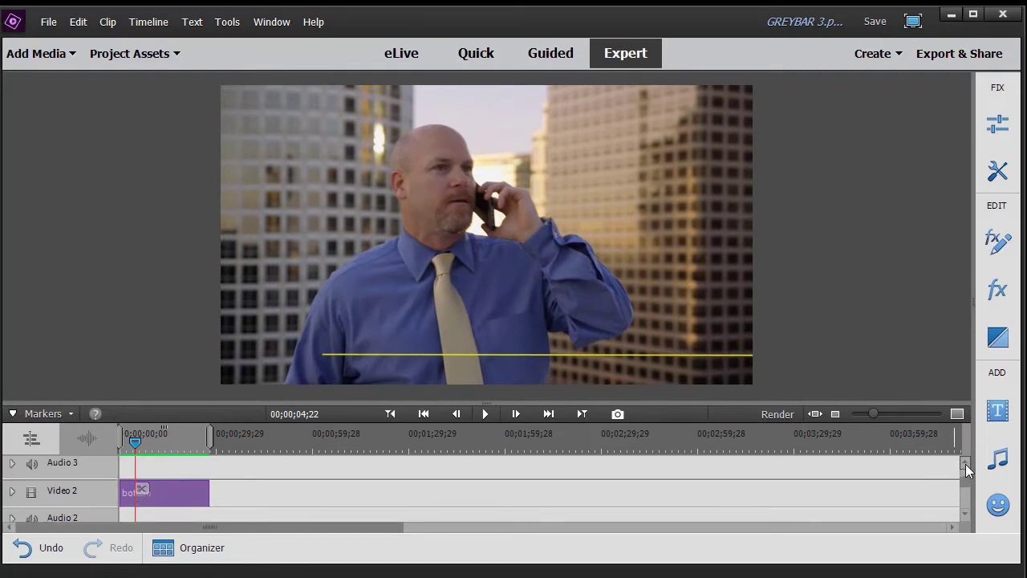
{"action": "left_click", "coordinate": [966, 464]}
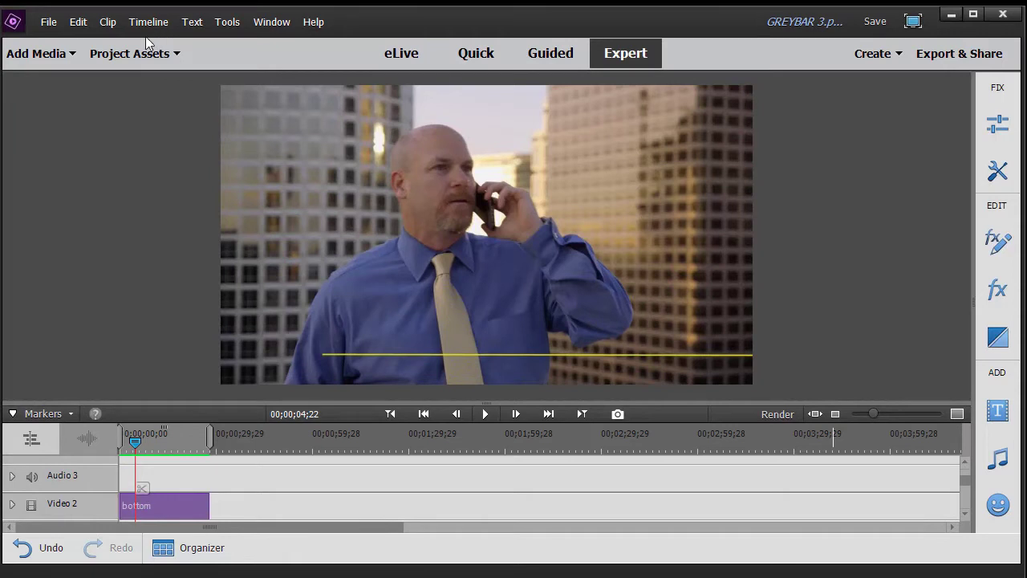
Step: Drag the 'top' title onto a new Video 3 track and open it for editing
{"action": "left_click", "coordinate": [119, 53]}
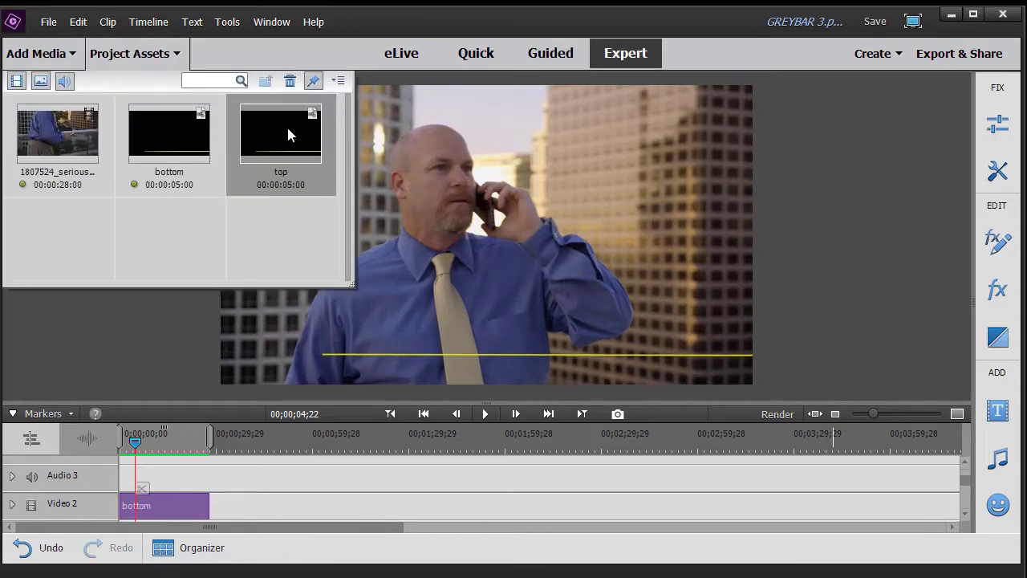
{"action": "left_click_drag", "start_coordinate": [290, 135], "coordinate": [210, 455]}
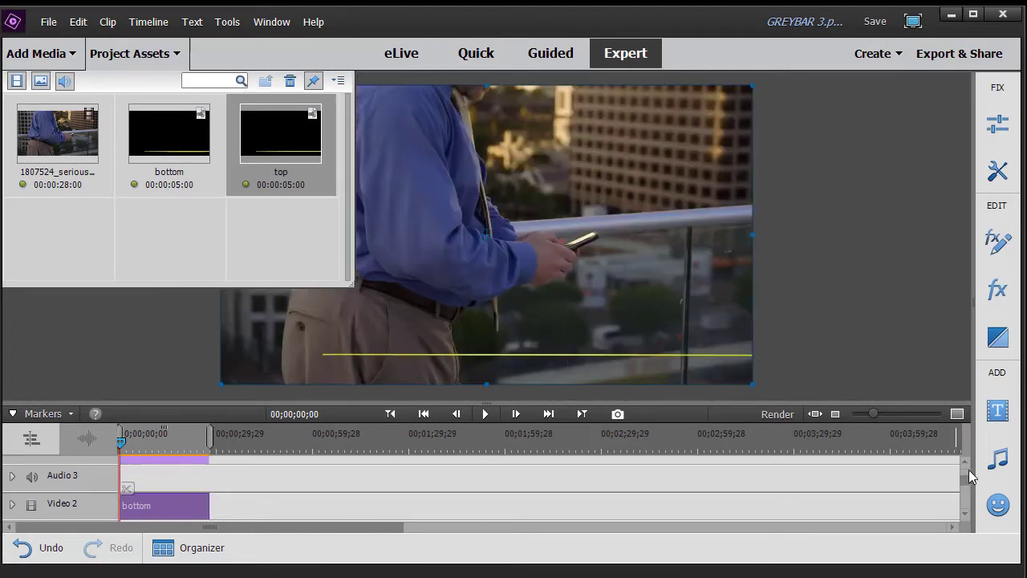
{"action": "scroll", "coordinate": [967, 464], "scroll_direction": "up", "scroll_amount": 3}
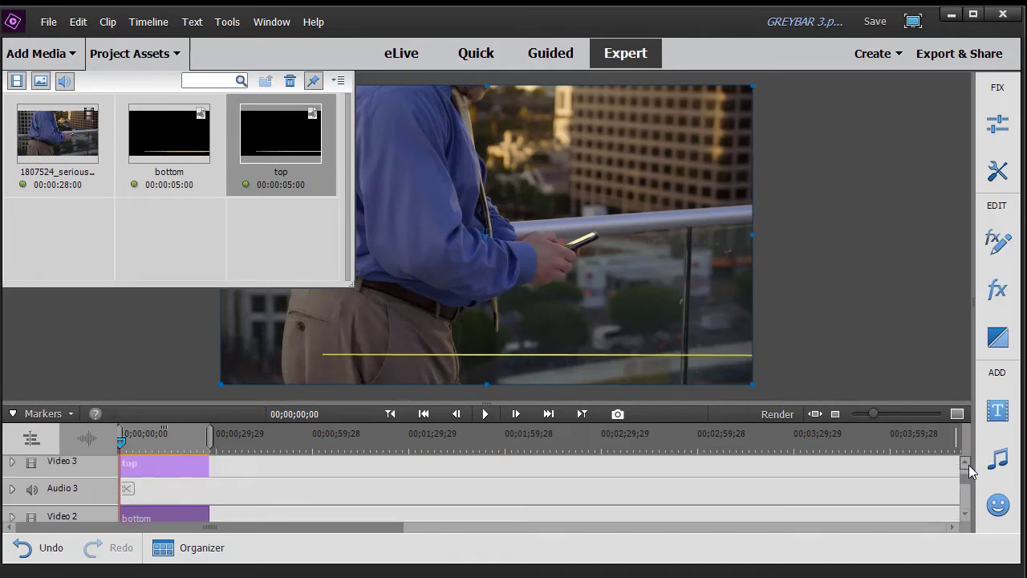
{"action": "double_click", "coordinate": [156, 476]}
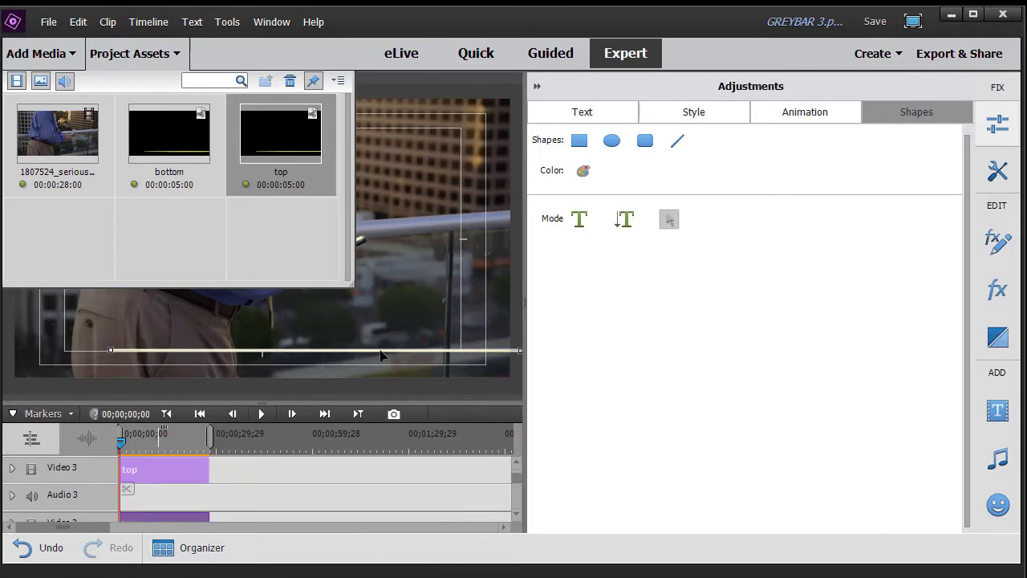
Step: Move the top title's yellow line upward so it sits above the bottom line
{"action": "left_click", "coordinate": [112, 55]}
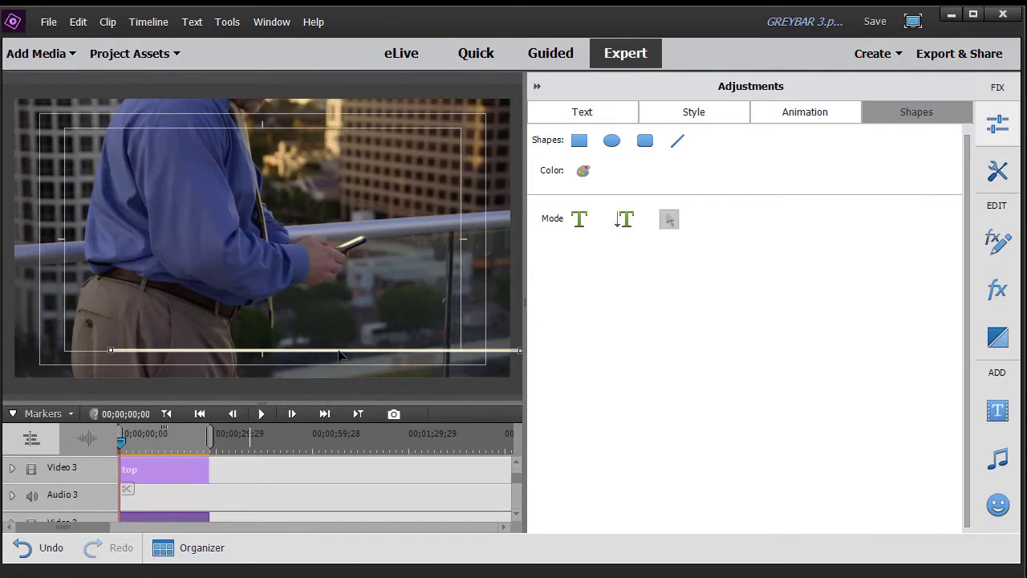
{"action": "left_click", "coordinate": [338, 353]}
{"action": "left_click_drag", "start_coordinate": [339, 354], "coordinate": [336, 315]}
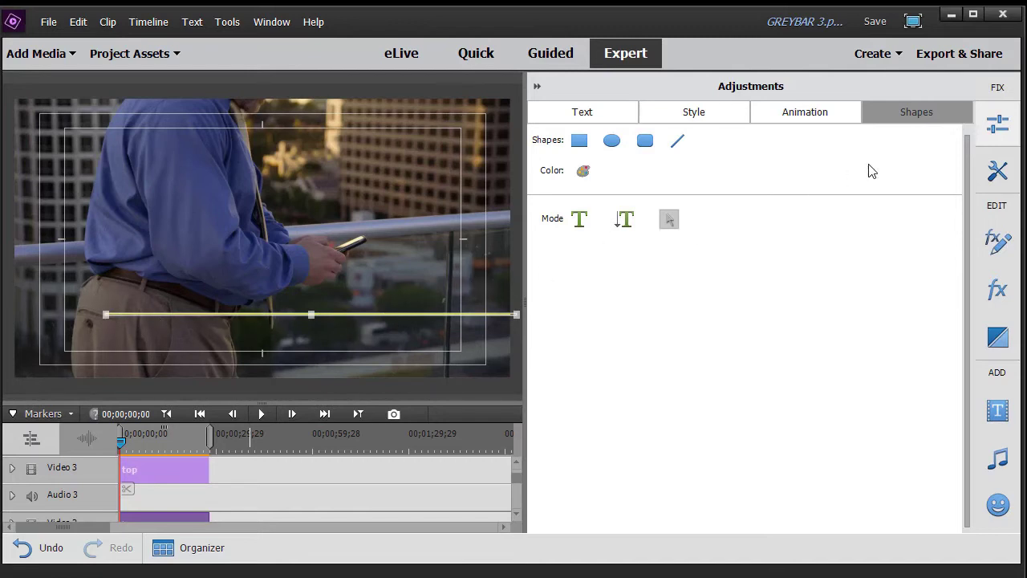
{"action": "left_click", "coordinate": [995, 246]}
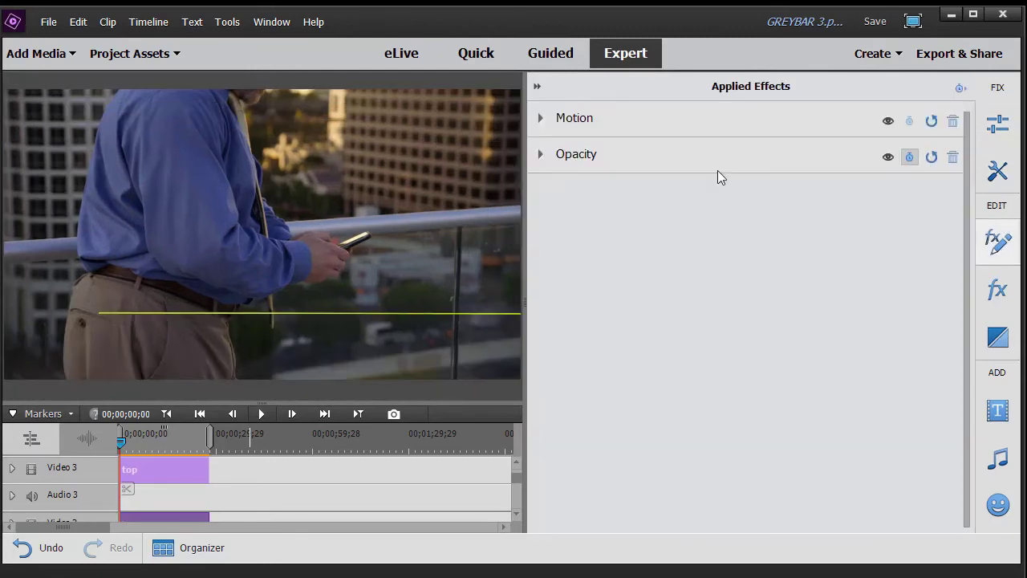
Step: Animate the top yellow line's Position with a start keyframe at X 2800.0, sliding in to 960.0
{"action": "left_click", "coordinate": [542, 120]}
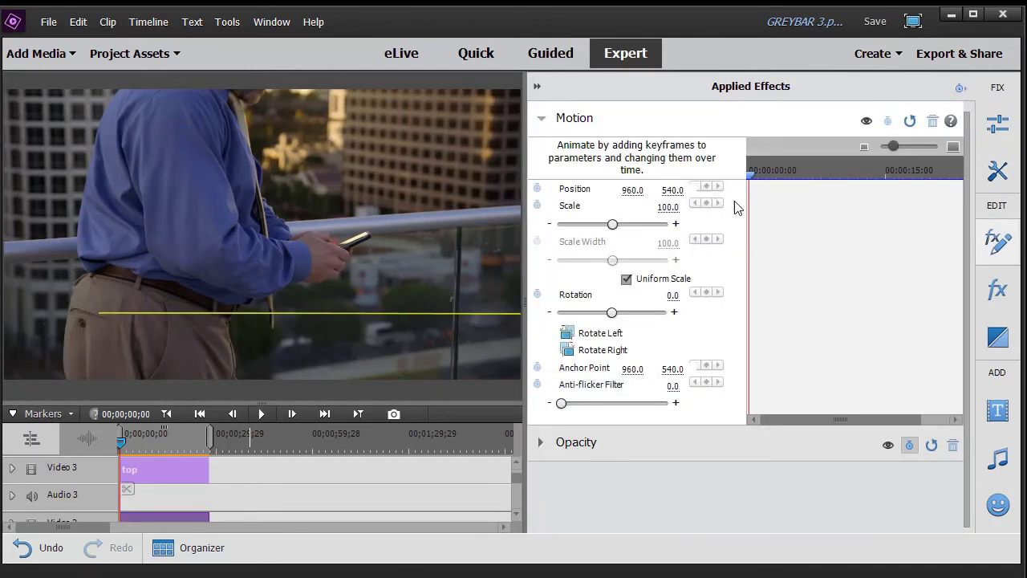
{"action": "left_click_drag", "start_coordinate": [752, 178], "coordinate": [780, 187]}
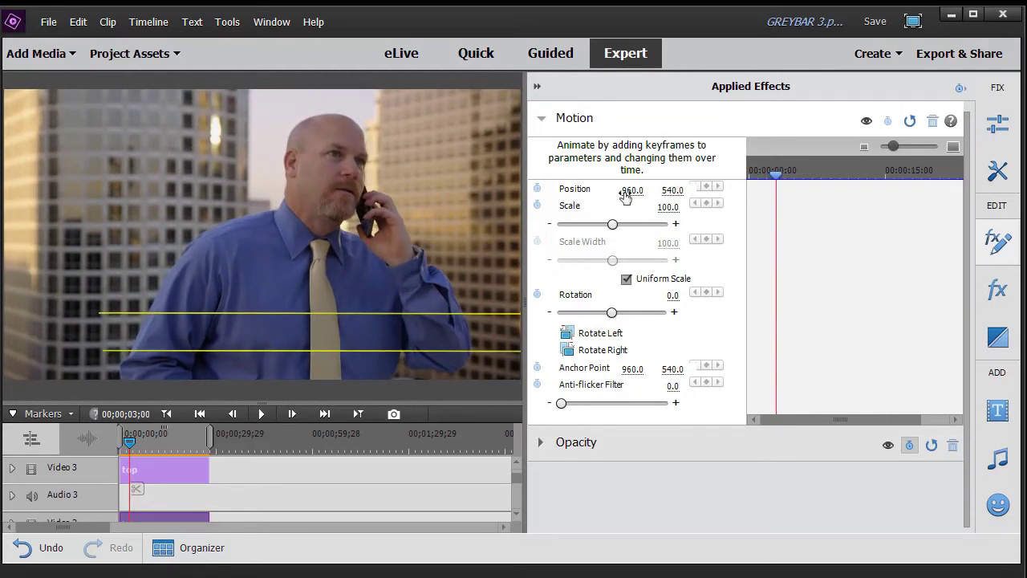
{"action": "left_click", "coordinate": [537, 188]}
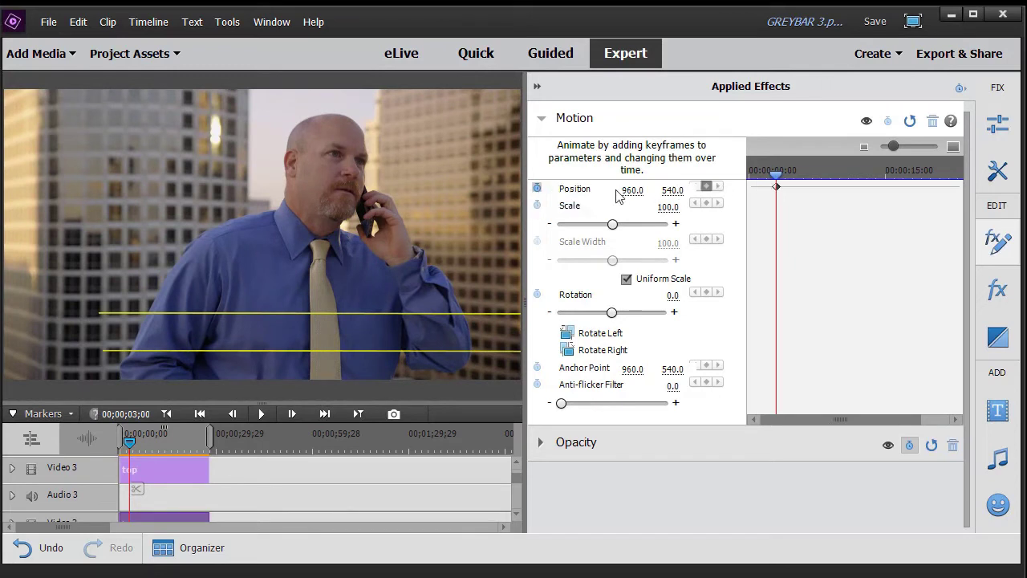
{"action": "left_click_drag", "start_coordinate": [776, 172], "coordinate": [694, 175]}
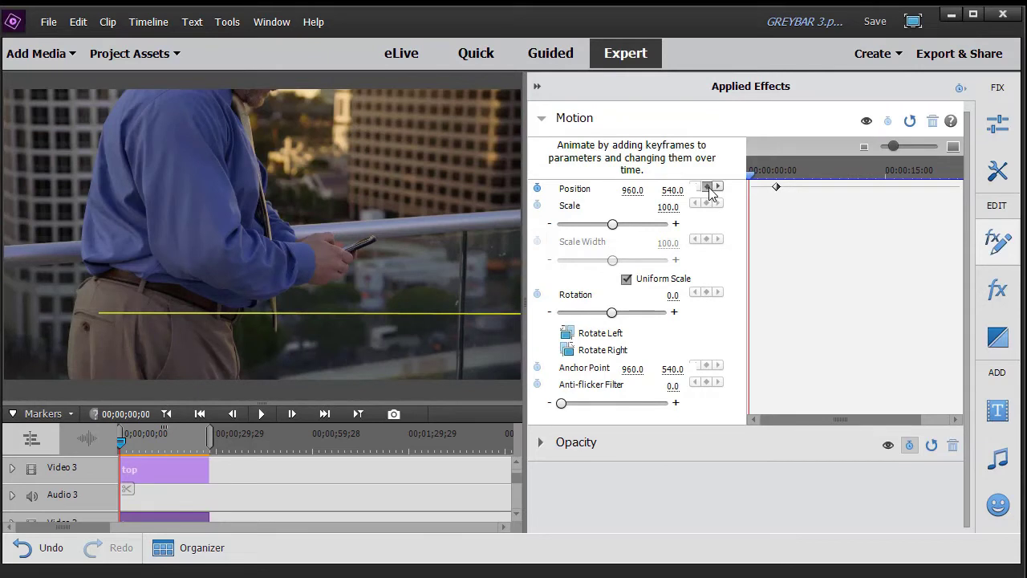
{"action": "left_click", "coordinate": [706, 186]}
{"action": "left_click", "coordinate": [642, 190]}
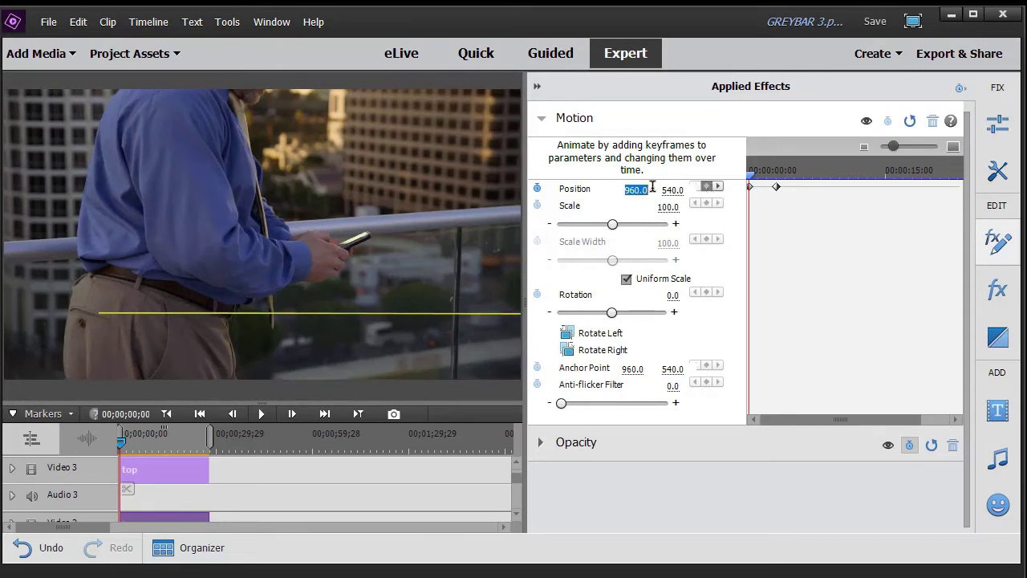
{"action": "type", "text": "2800"}
{"action": "key", "text": "Return"}
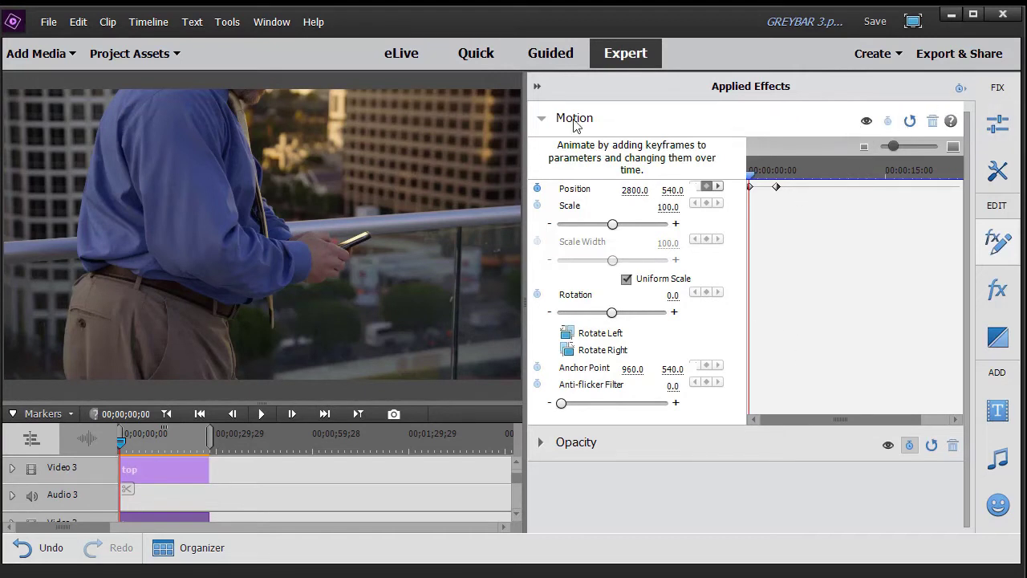
{"action": "left_click", "coordinate": [538, 87]}
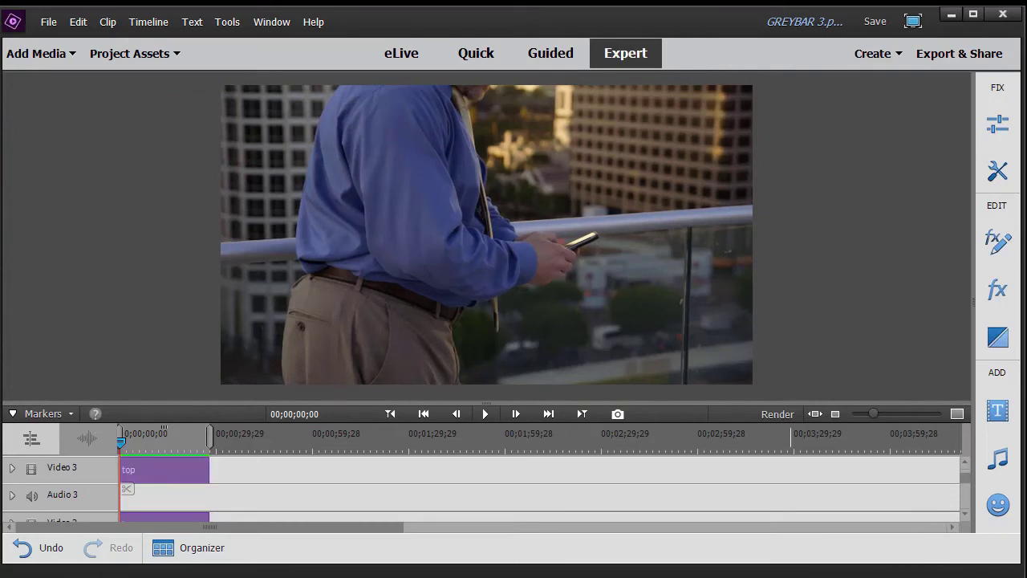
Step: Preview the lower-third playback and pause at 00;00;11;26 with both yellow lines settled
{"action": "left_click", "coordinate": [486, 412]}
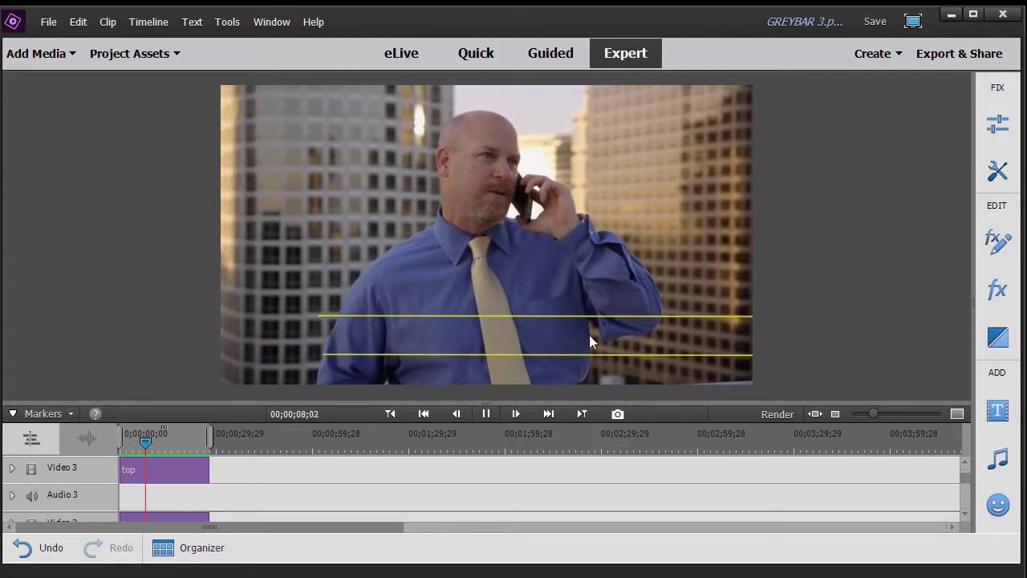
{"action": "left_click", "coordinate": [486, 415]}
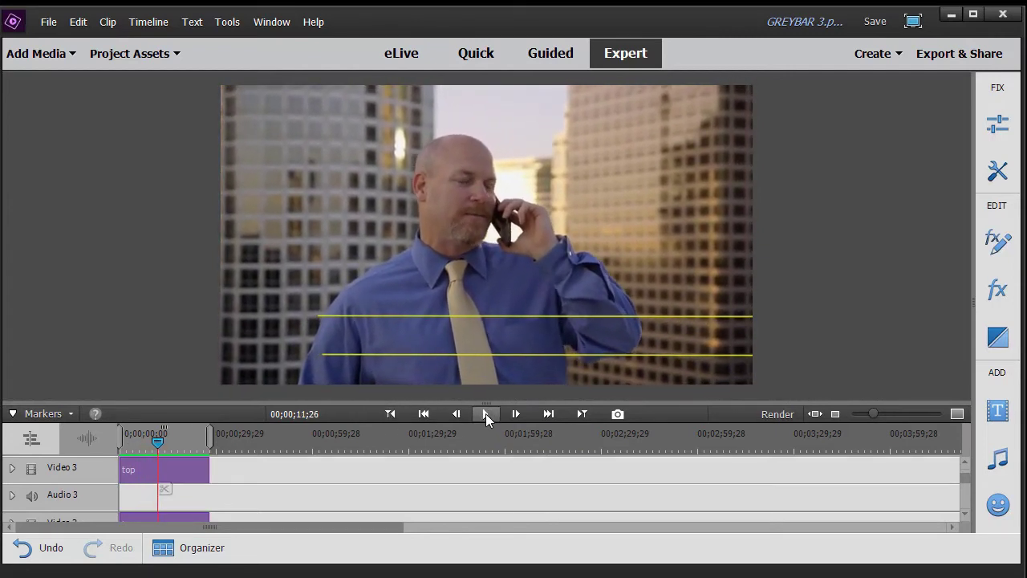
{"action": "left_click_drag", "start_coordinate": [962, 475], "coordinate": [962, 469]}
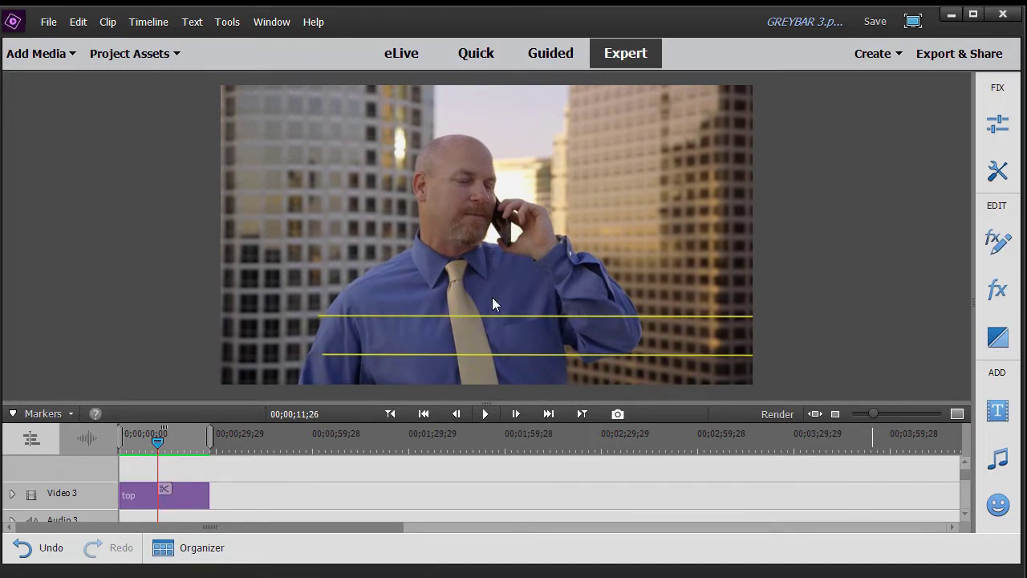
Step: Add a new default text title and delete its Add Text placeholder
{"action": "left_click", "coordinate": [158, 26]}
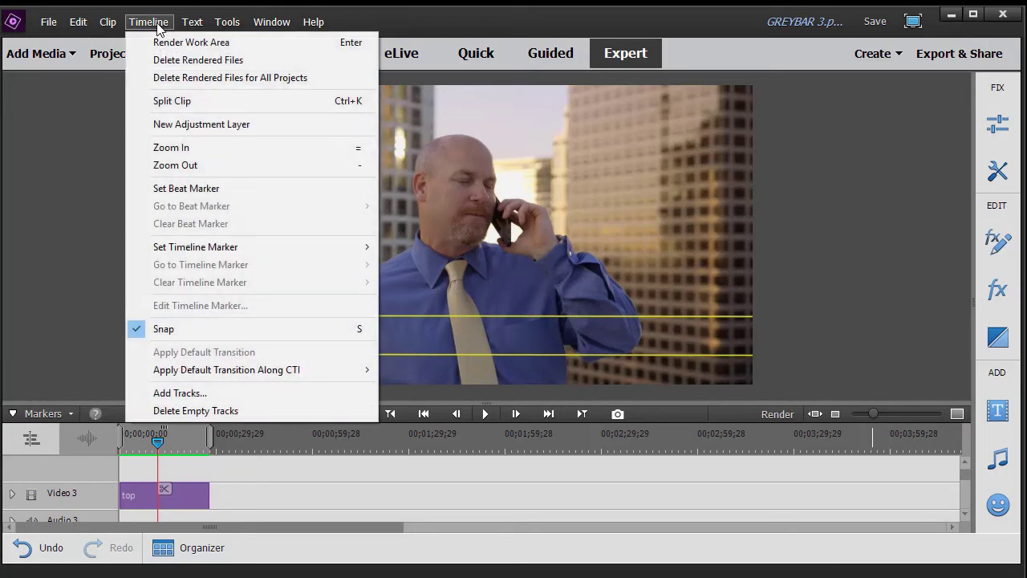
{"action": "mouse_move", "coordinate": [194, 24]}
{"action": "mouse_move", "coordinate": [215, 46]}
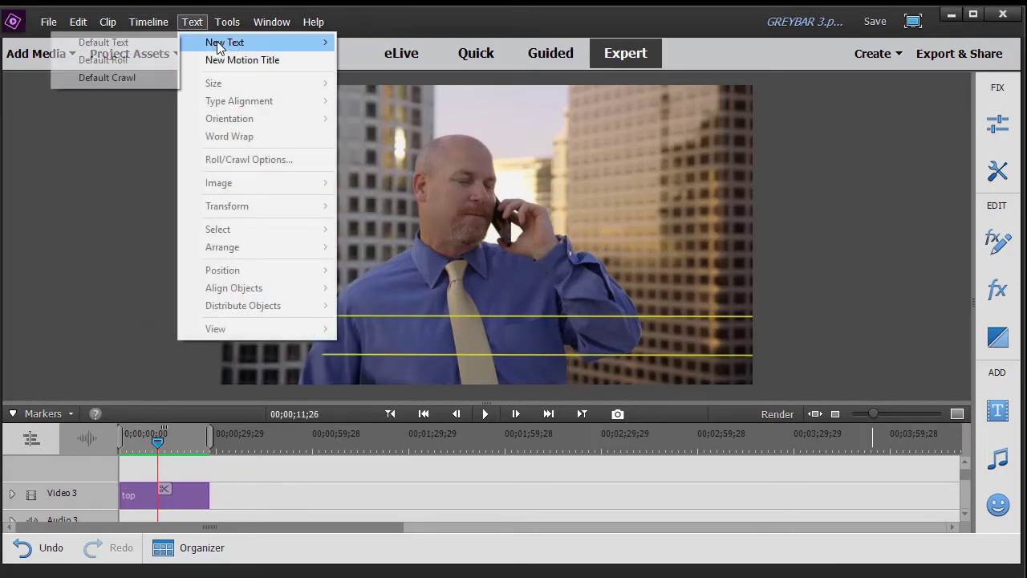
{"action": "left_click", "coordinate": [144, 46]}
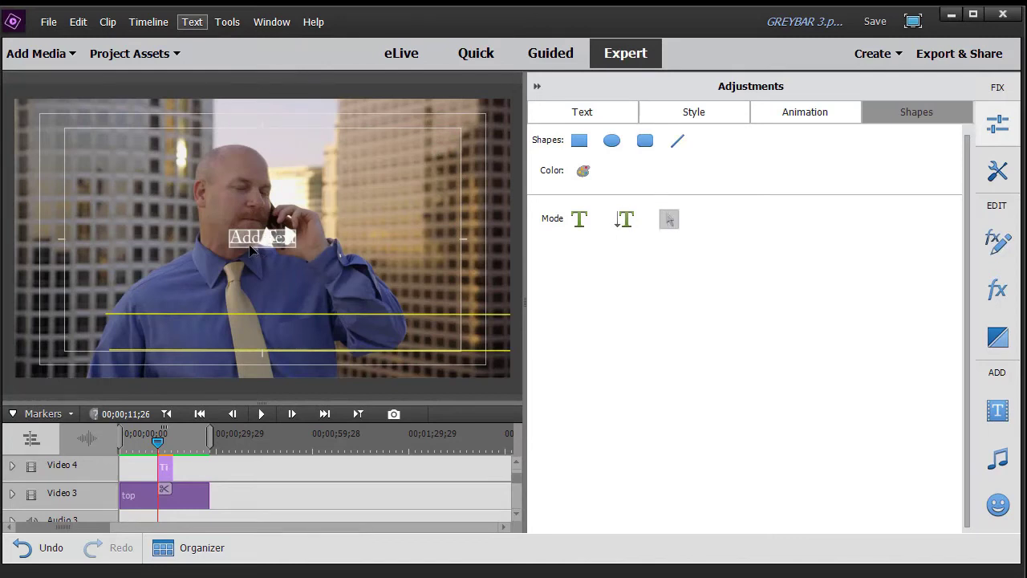
{"action": "left_click", "coordinate": [251, 248]}
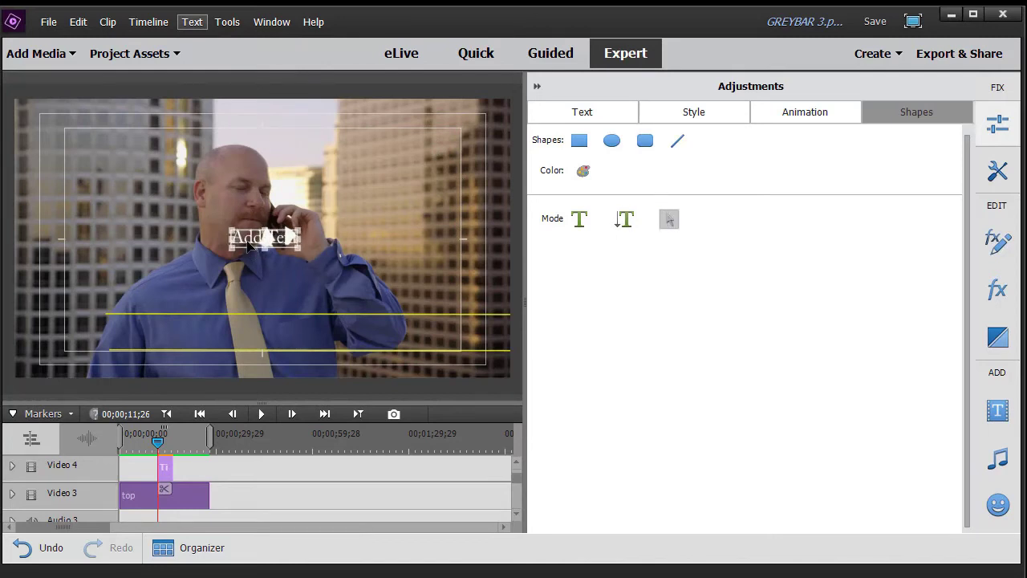
{"action": "key", "text": "Delete"}
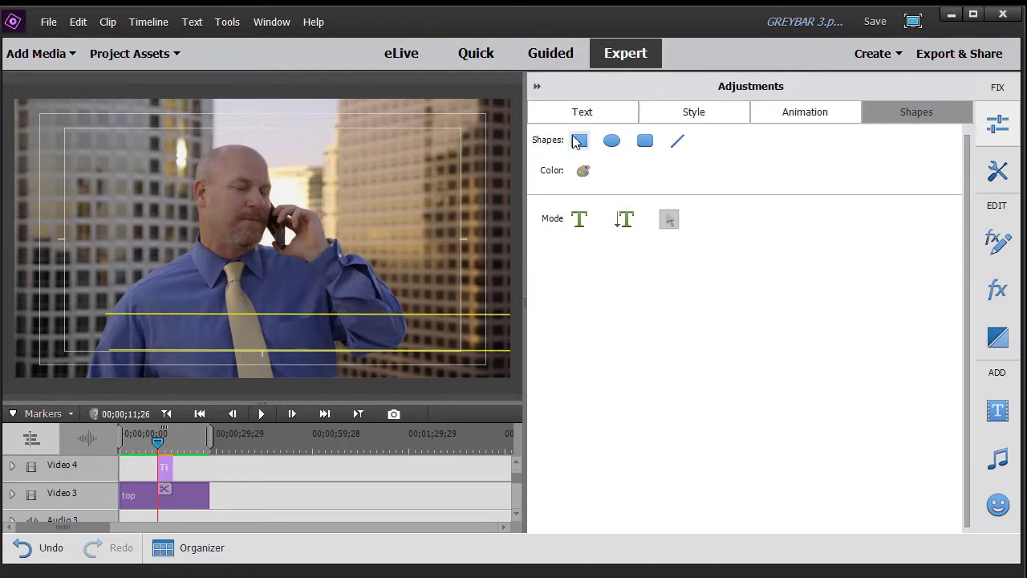
Step: Draw a white rectangle bar filling the band between the two yellow lines
{"action": "left_click", "coordinate": [579, 142]}
{"action": "left_click_drag", "start_coordinate": [525, 317], "coordinate": [709, 314]}
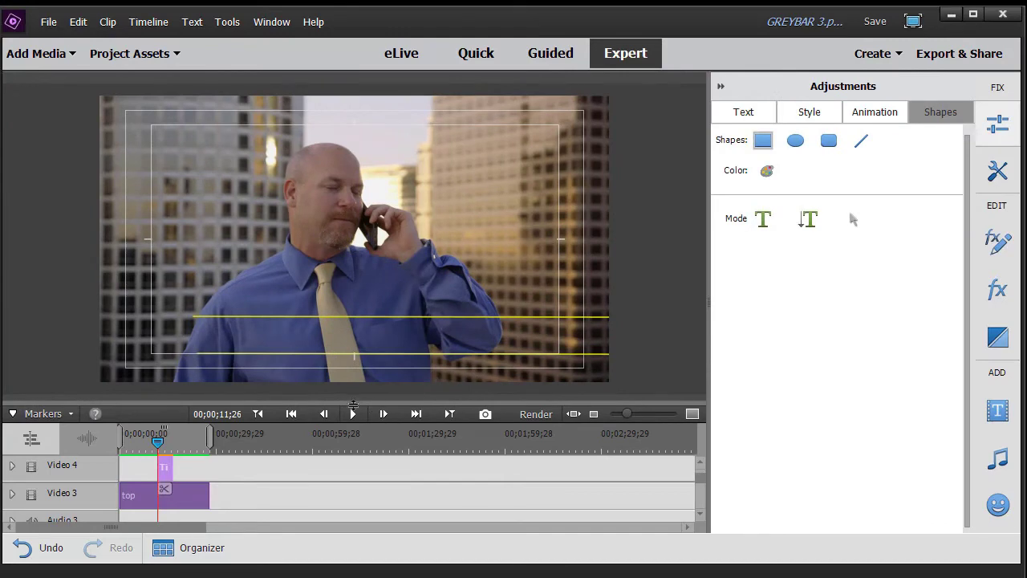
{"action": "left_click_drag", "start_coordinate": [353, 401], "coordinate": [353, 523]}
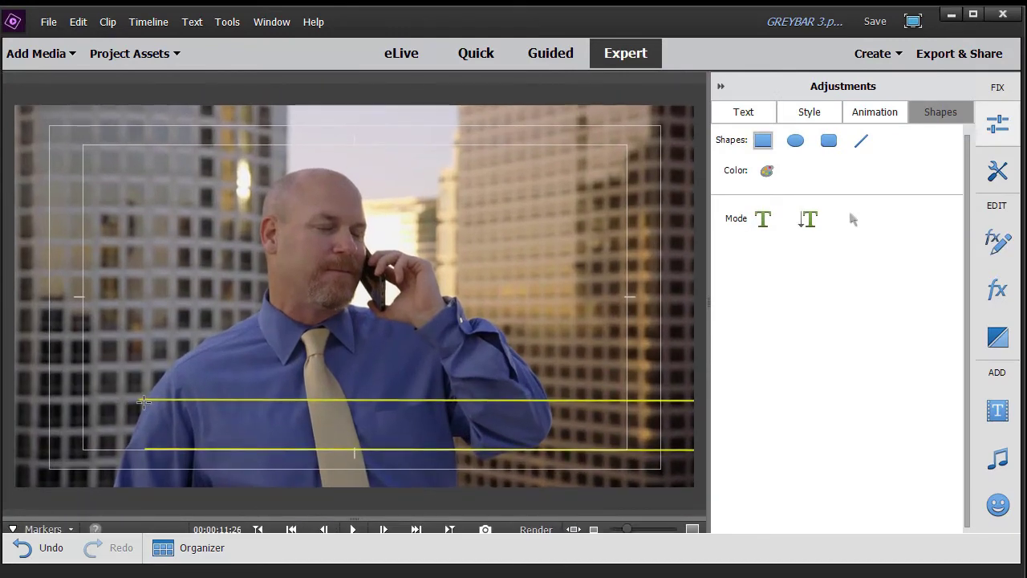
{"action": "left_click_drag", "start_coordinate": [141, 399], "coordinate": [700, 451]}
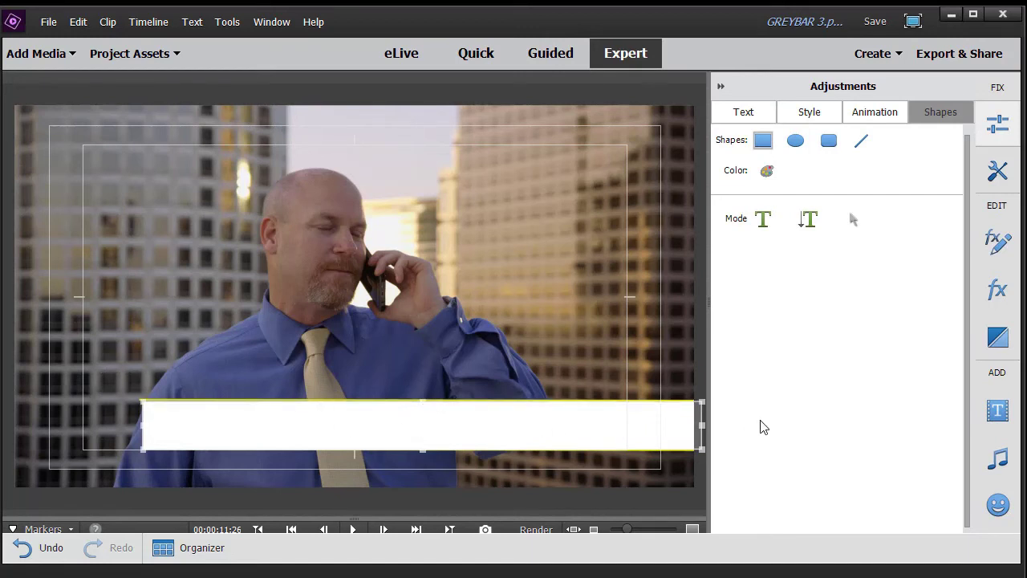
{"action": "left_click", "coordinate": [766, 170]}
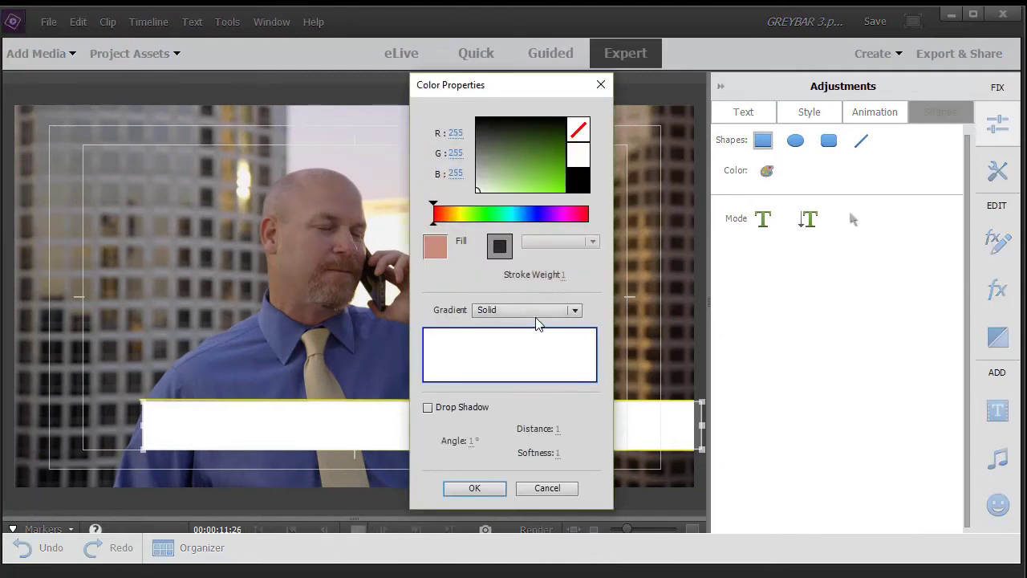
Step: Fill the bar with a dark-to-light grey linear gradient and show its clip's applied effects
{"action": "left_click", "coordinate": [575, 312]}
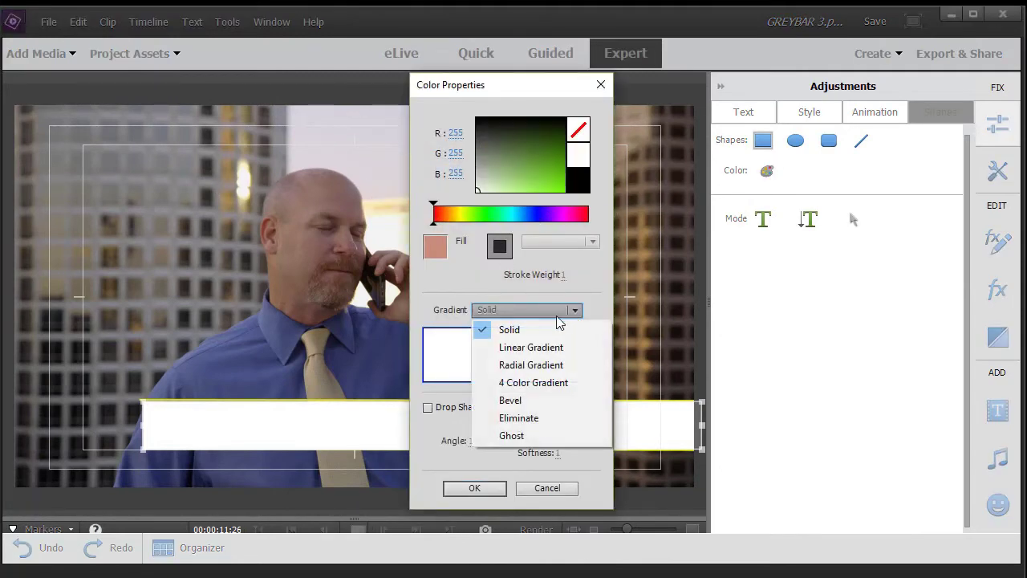
{"action": "left_click", "coordinate": [530, 347]}
{"action": "left_click_drag", "start_coordinate": [469, 345], "coordinate": [456, 347]}
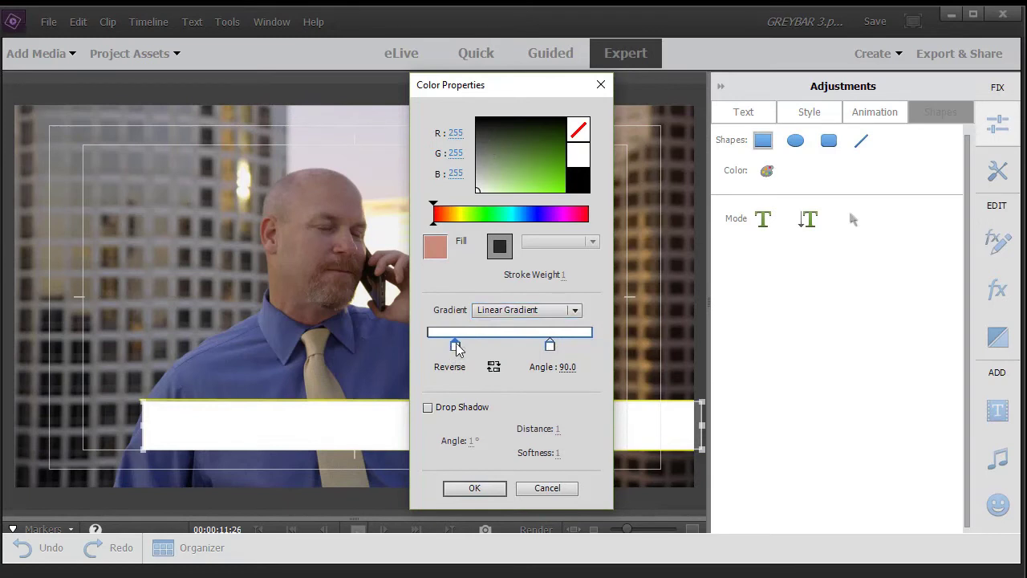
{"action": "left_click", "coordinate": [482, 150]}
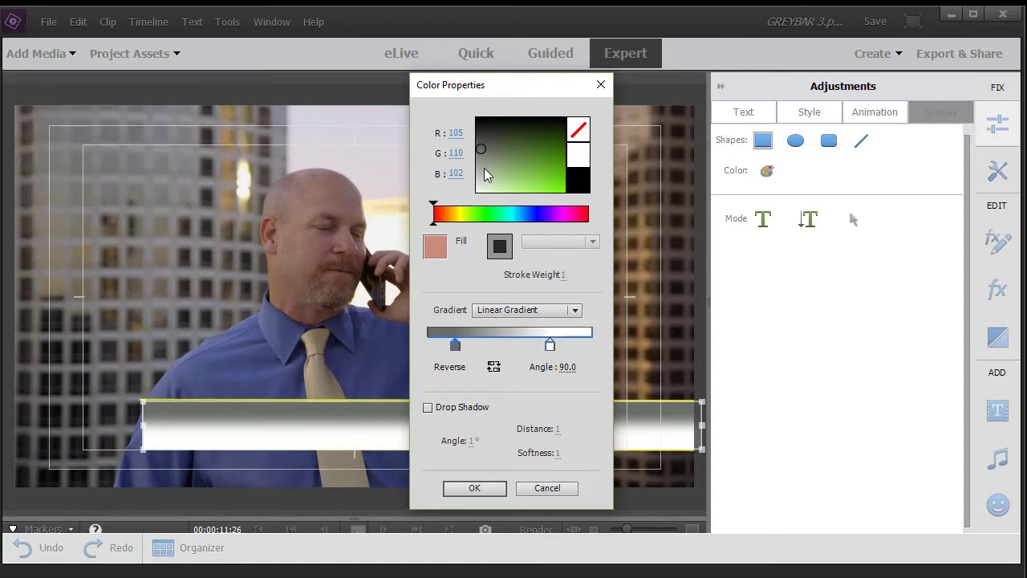
{"action": "left_click", "coordinate": [550, 345]}
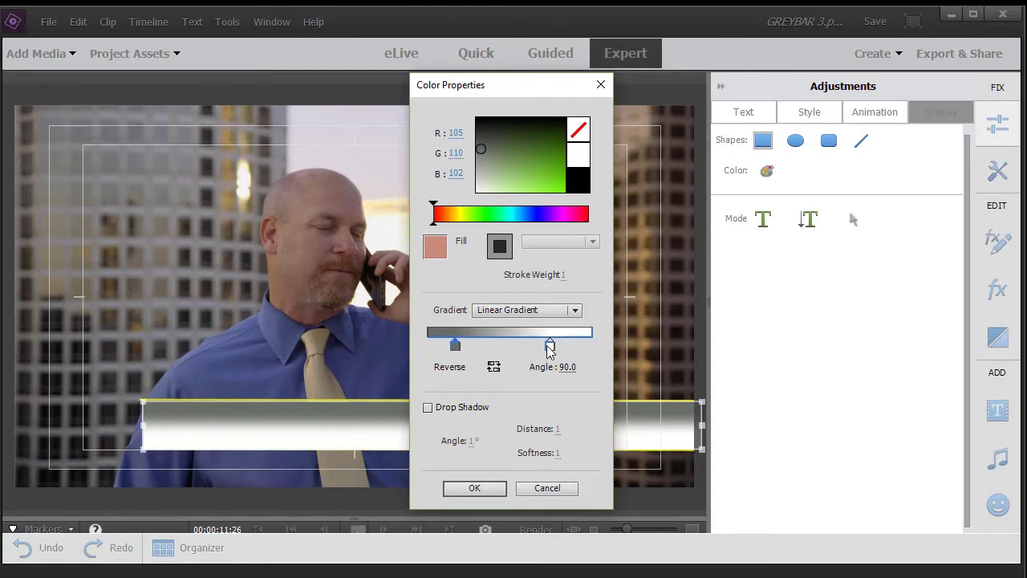
{"action": "left_click", "coordinate": [487, 171]}
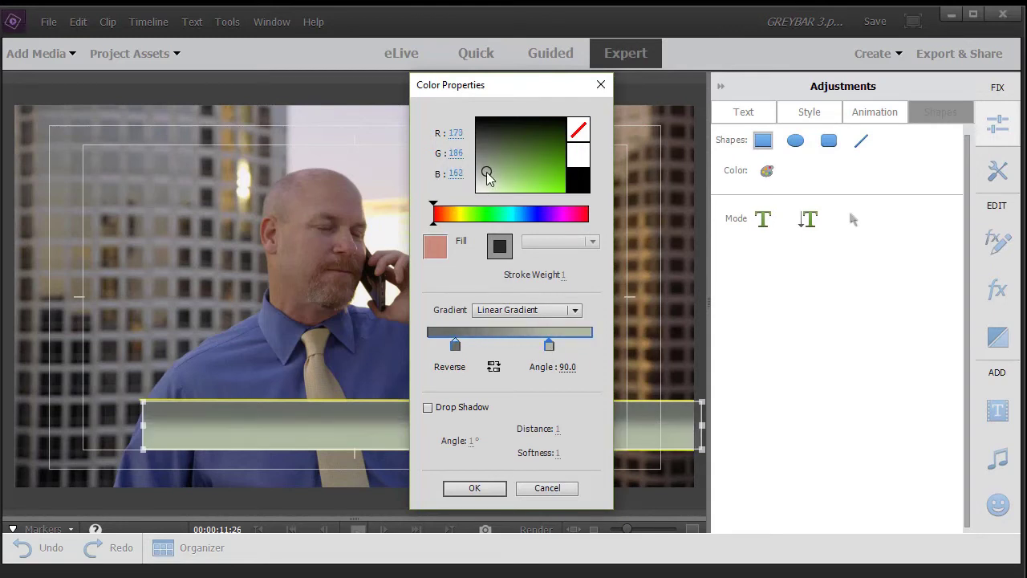
{"action": "left_click_drag", "start_coordinate": [487, 173], "coordinate": [480, 167]}
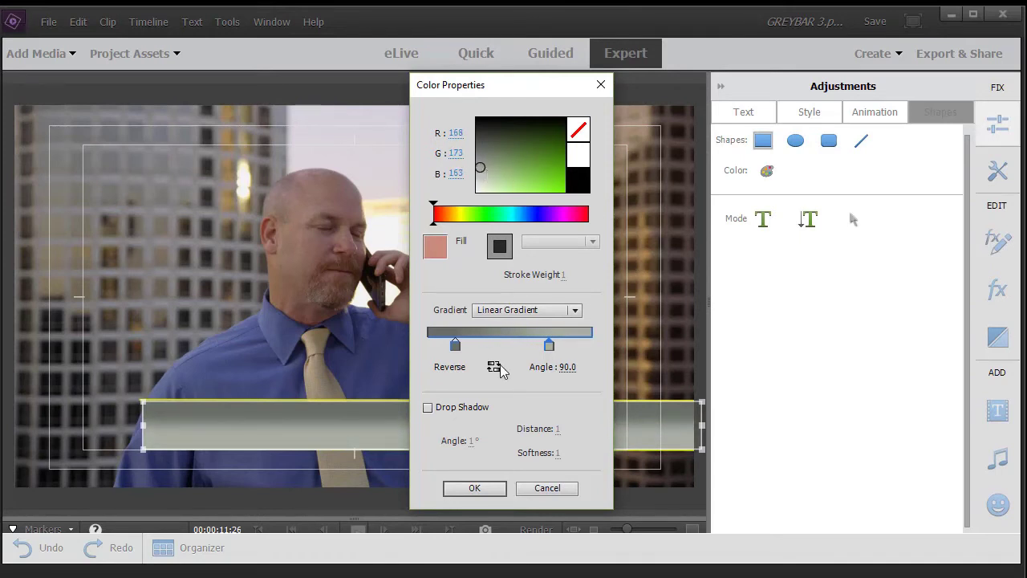
{"action": "left_click", "coordinate": [475, 487]}
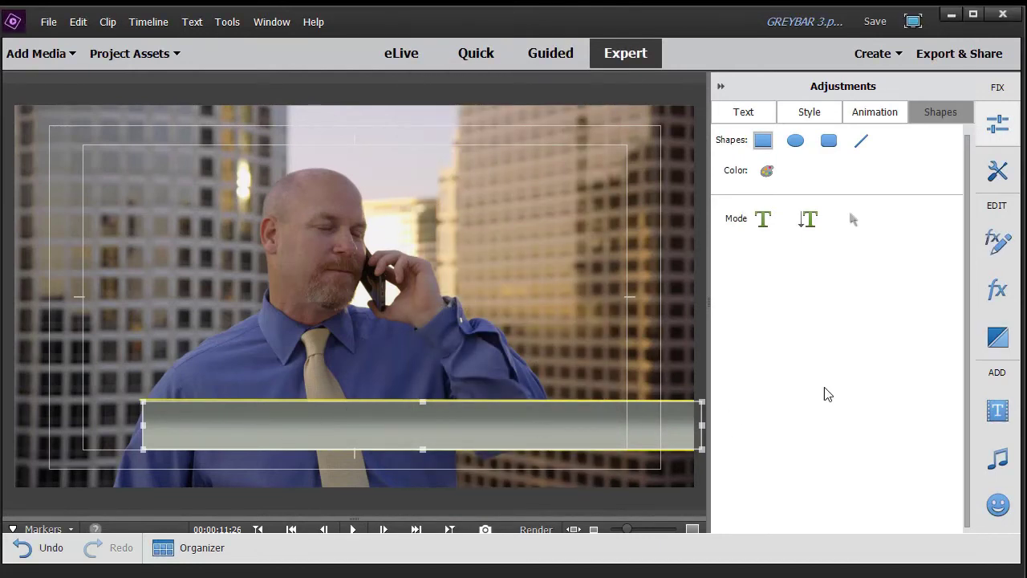
{"action": "left_click", "coordinate": [1000, 245]}
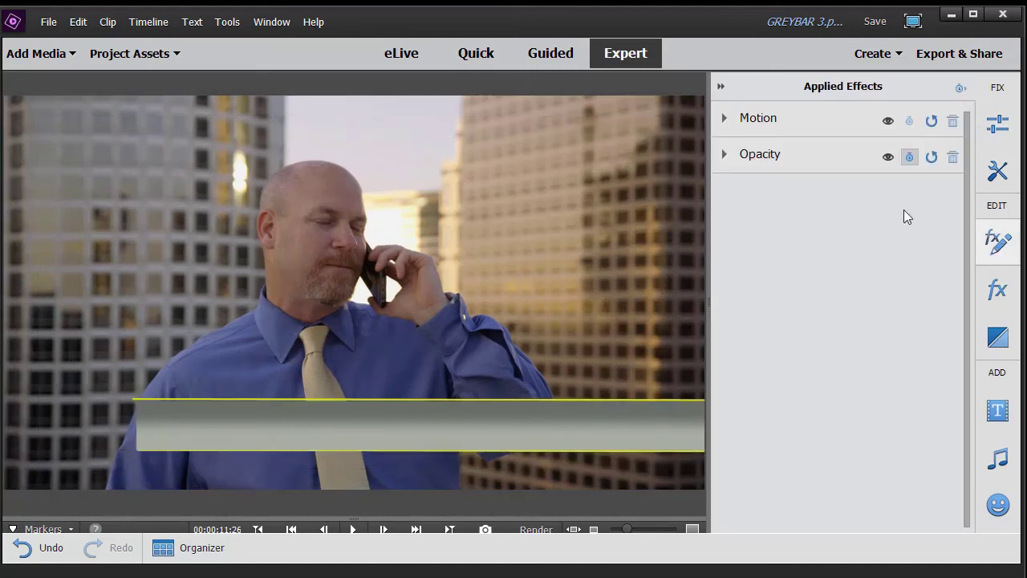
Step: Keyframe the bar's Opacity at 0% on 00;00;11;26, fully visible by 00;00;12;00
{"action": "left_click", "coordinate": [726, 155]}
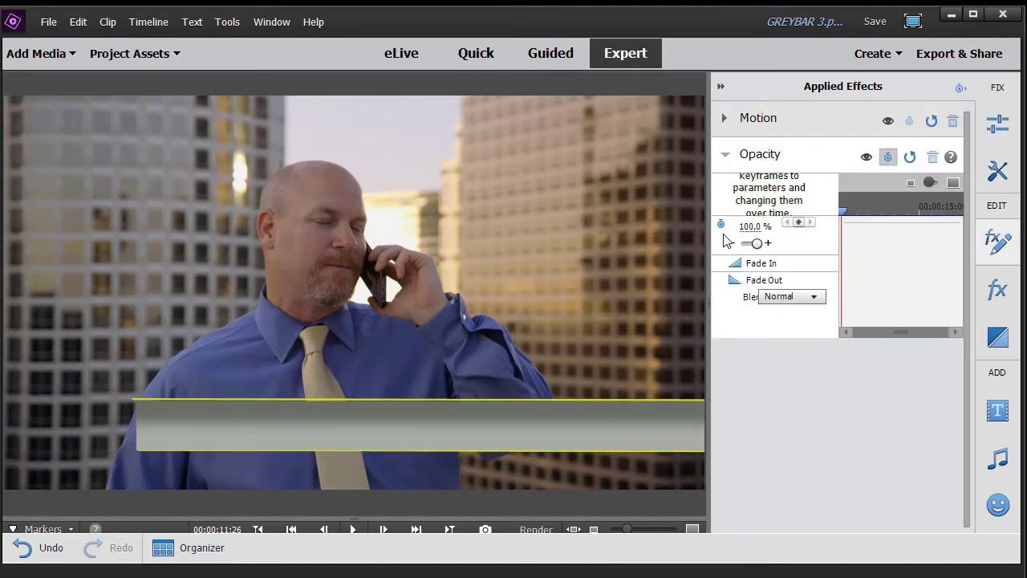
{"action": "left_click_drag", "start_coordinate": [711, 234], "coordinate": [575, 233]}
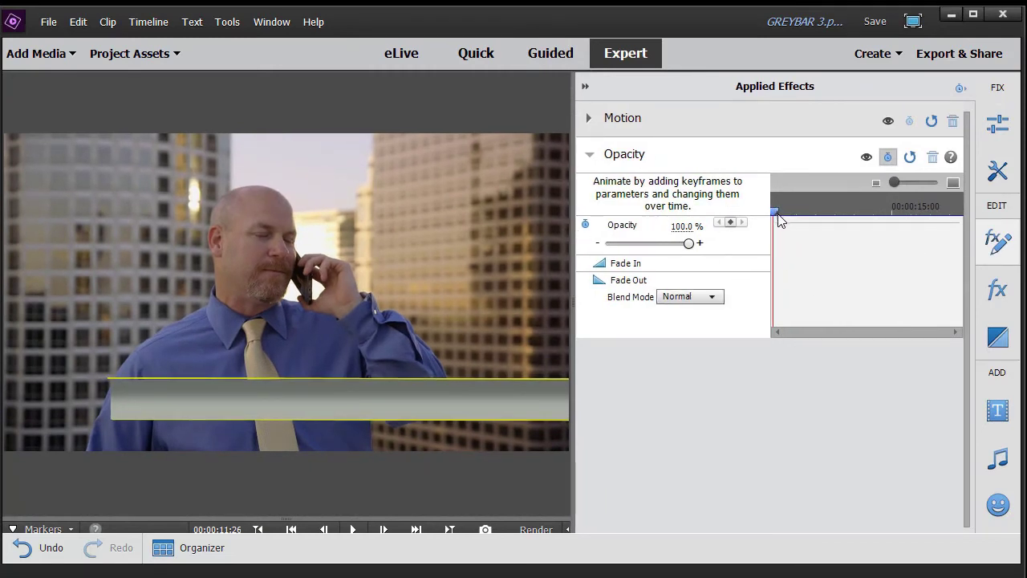
{"action": "left_click_drag", "start_coordinate": [775, 219], "coordinate": [781, 219]}
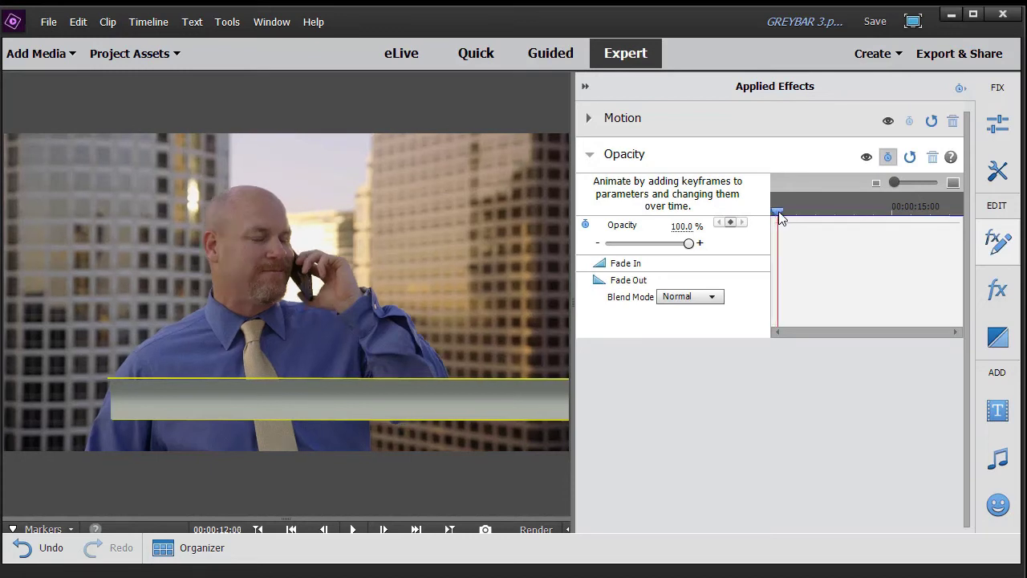
{"action": "left_click", "coordinate": [731, 225]}
{"action": "left_click_drag", "start_coordinate": [775, 219], "coordinate": [773, 219]}
{"action": "left_click_drag", "start_coordinate": [688, 243], "coordinate": [598, 244]}
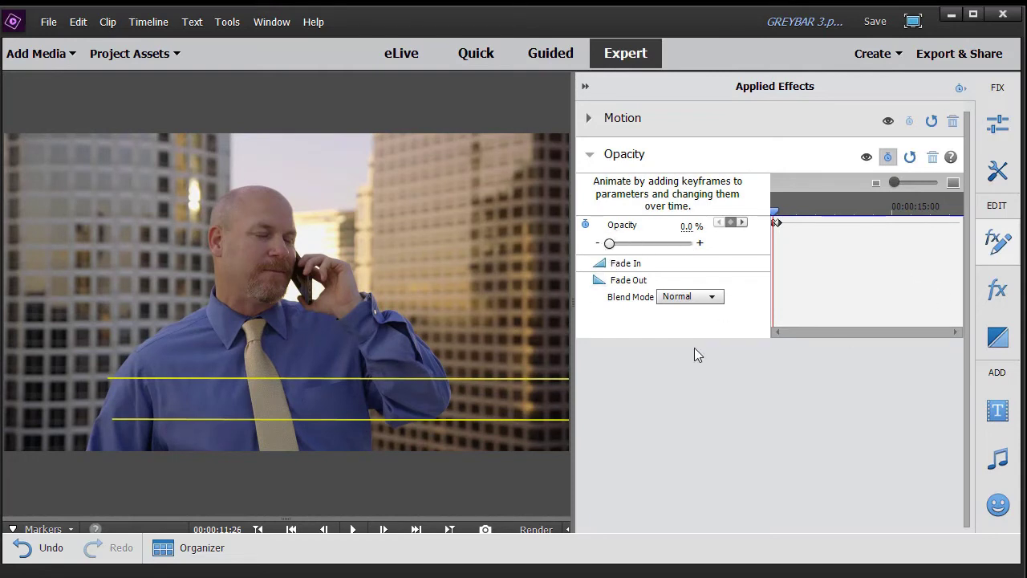
{"action": "left_click", "coordinate": [586, 86]}
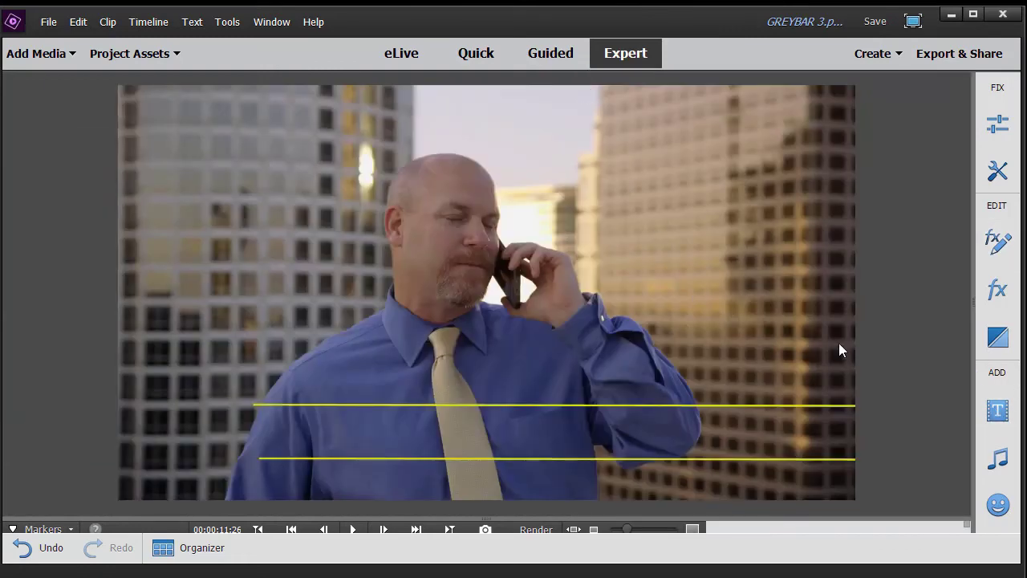
Step: Scroll the timeline to Video 4 and nudge the short bar title clip earlier
{"action": "left_click", "coordinate": [489, 518]}
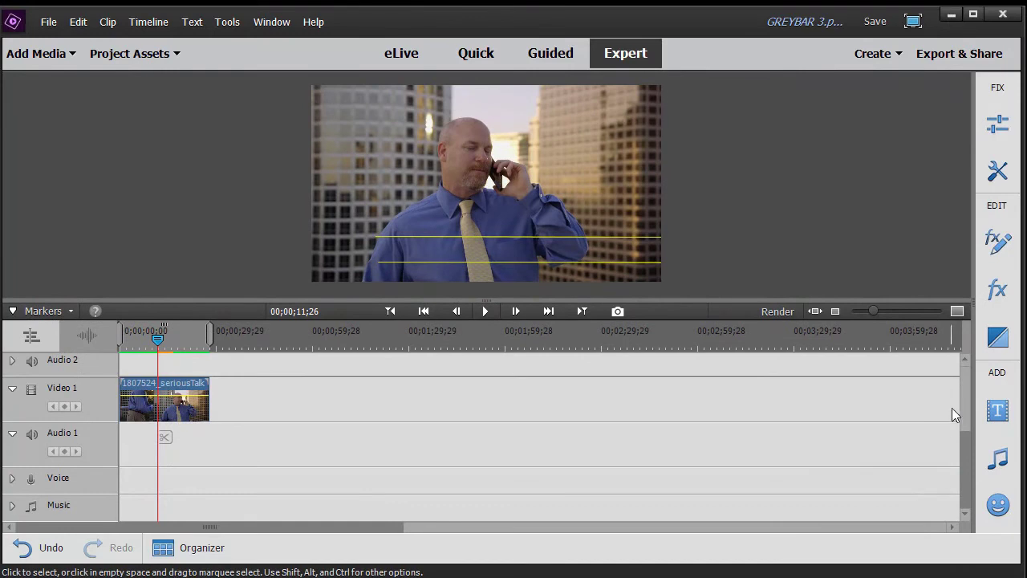
{"action": "left_click_drag", "start_coordinate": [960, 440], "coordinate": [961, 347]}
{"action": "left_click", "coordinate": [962, 347]}
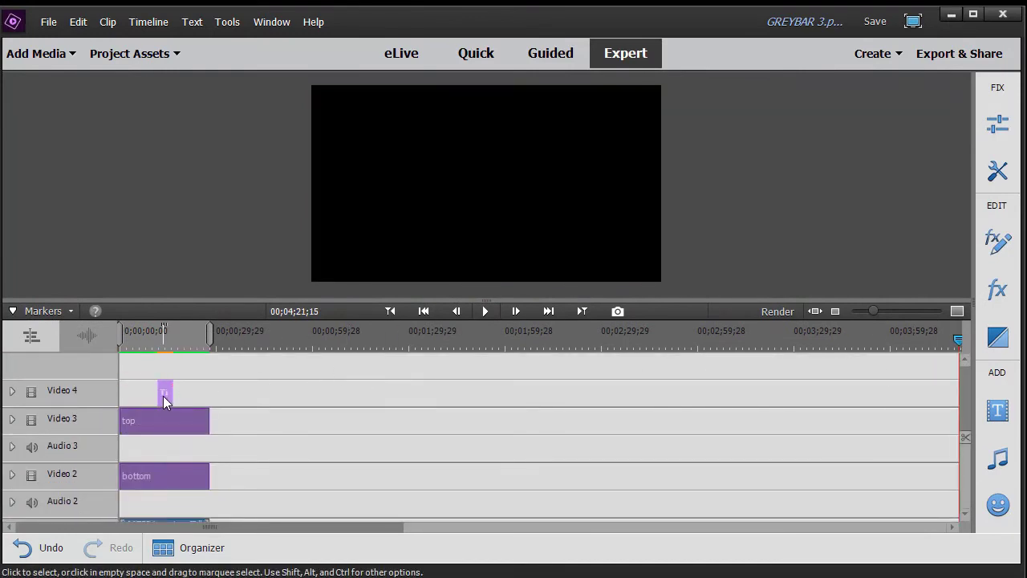
{"action": "left_click_drag", "start_coordinate": [163, 396], "coordinate": [138, 397]}
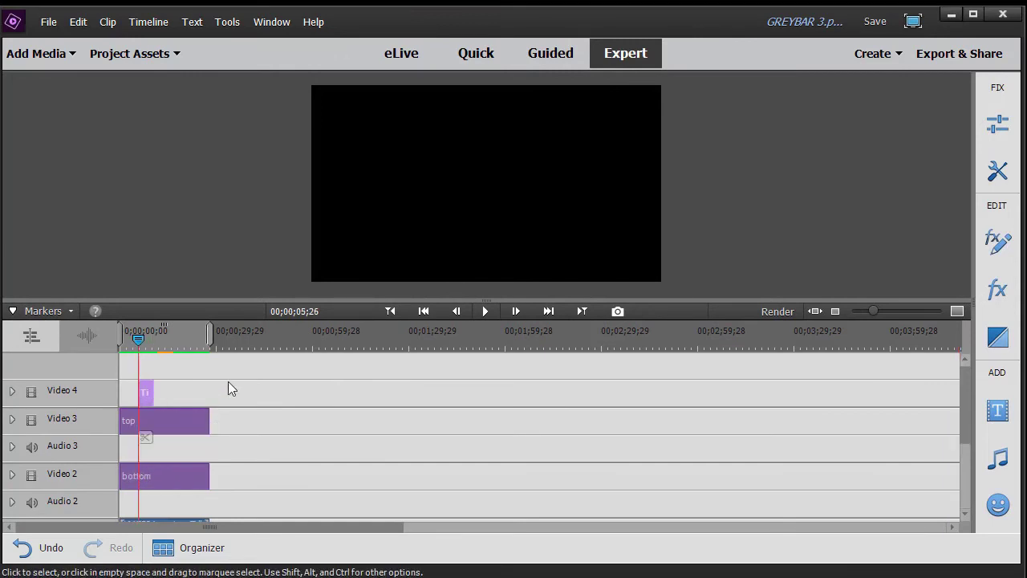
Step: Set a menu marker at about 00;00;03;02 and align the bar clip's start to it
{"action": "left_click_drag", "start_coordinate": [138, 337], "coordinate": [129, 338]}
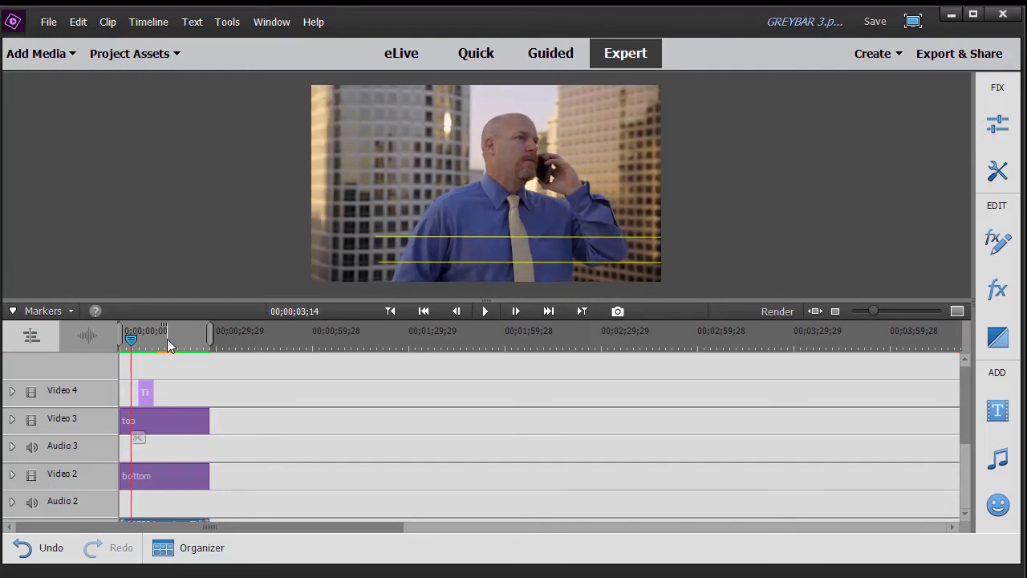
{"action": "key", "text": "Left"}
{"action": "key", "text": "Left"}
{"action": "key", "text": "Left"}
{"action": "key", "text": "Left"}
{"action": "key", "text": "Left"}
{"action": "key", "text": "Left"}
{"action": "key", "text": "Left"}
{"action": "key", "text": "Left"}
{"action": "key", "text": "Left"}
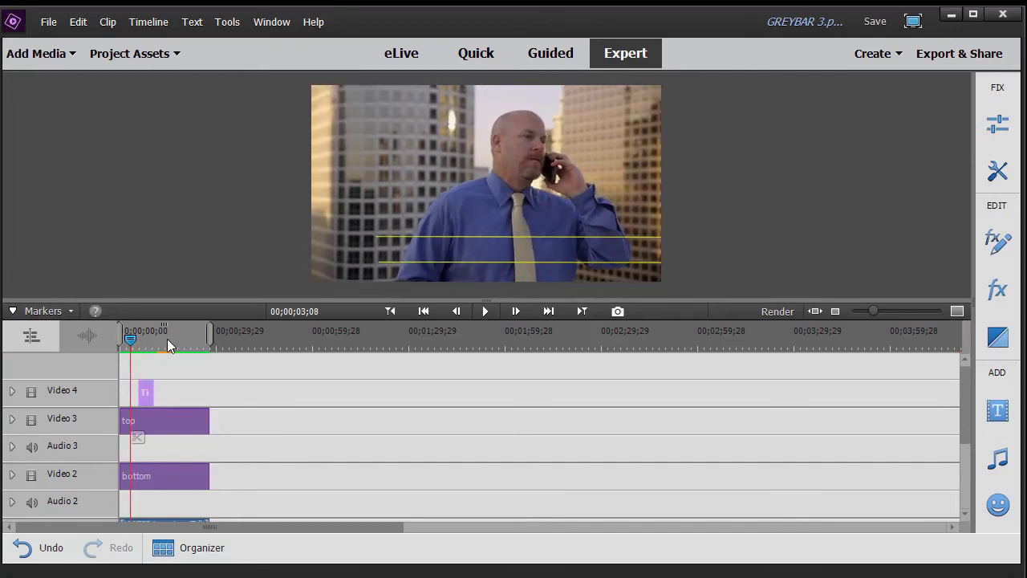
{"action": "key", "text": "Left"}
{"action": "key", "text": "Left"}
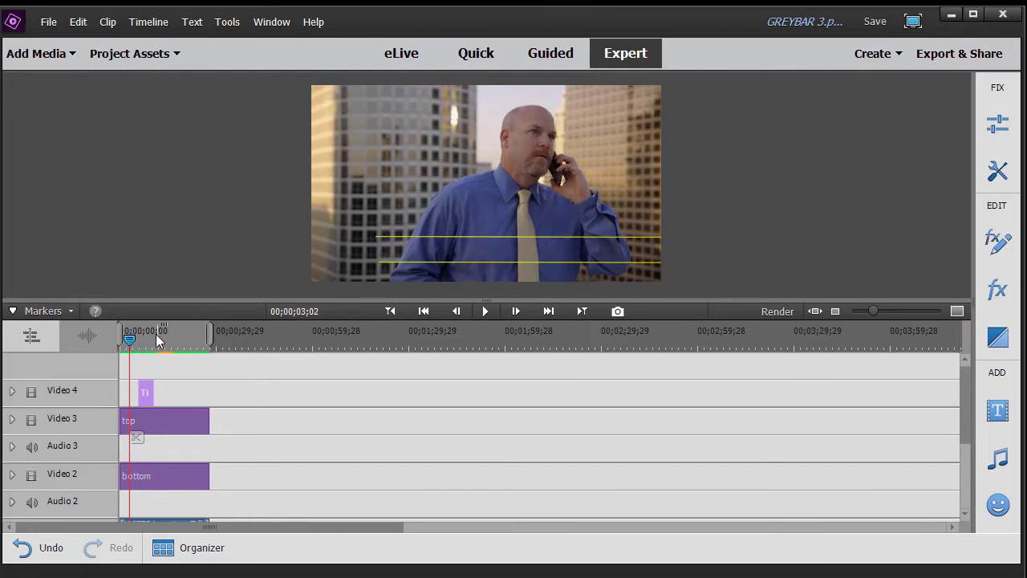
{"action": "right_click", "coordinate": [131, 338]}
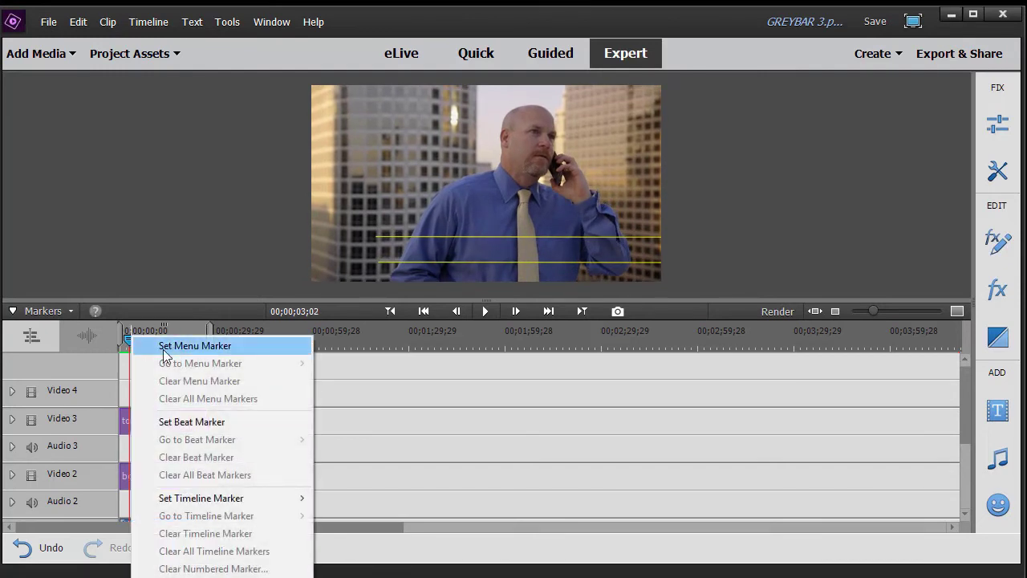
{"action": "left_click", "coordinate": [175, 349]}
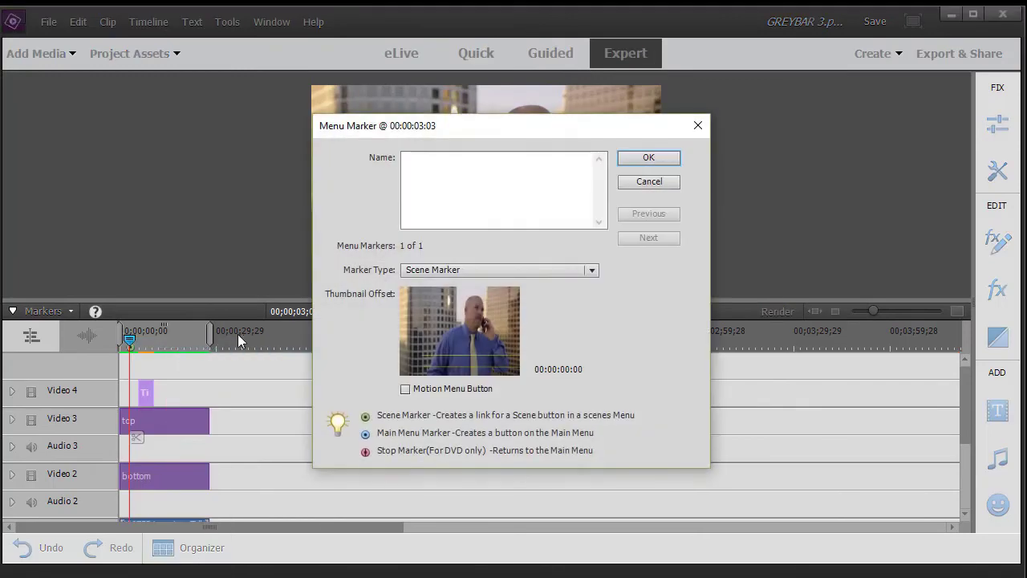
{"action": "left_click", "coordinate": [650, 158]}
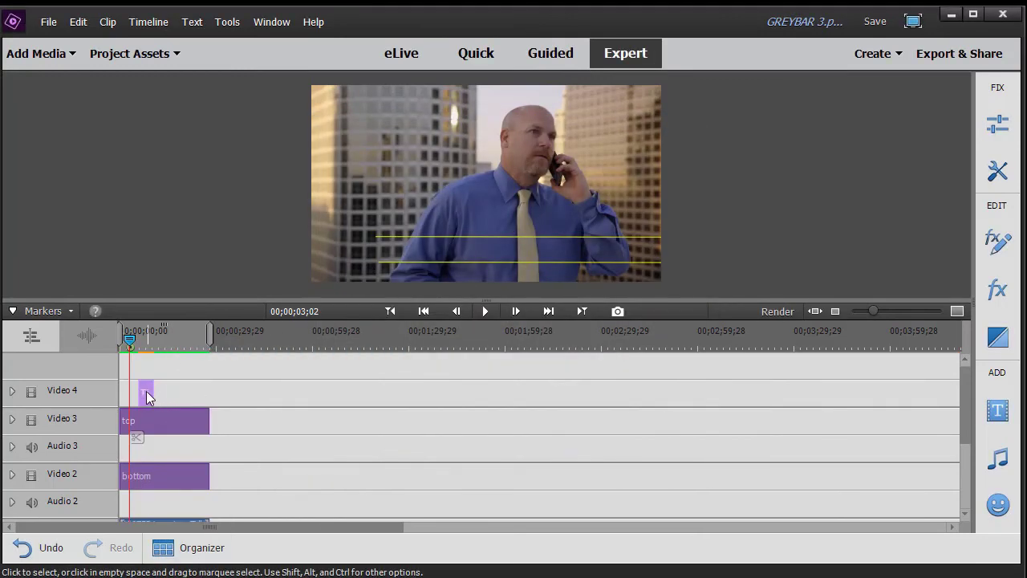
{"action": "left_click_drag", "start_coordinate": [147, 397], "coordinate": [209, 401]}
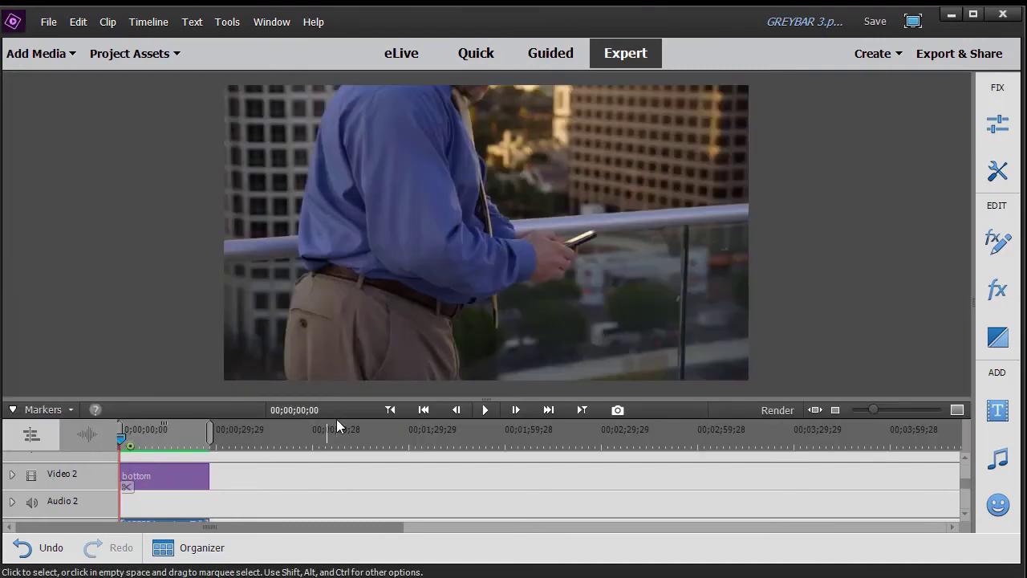
{"action": "left_click", "coordinate": [488, 409]}
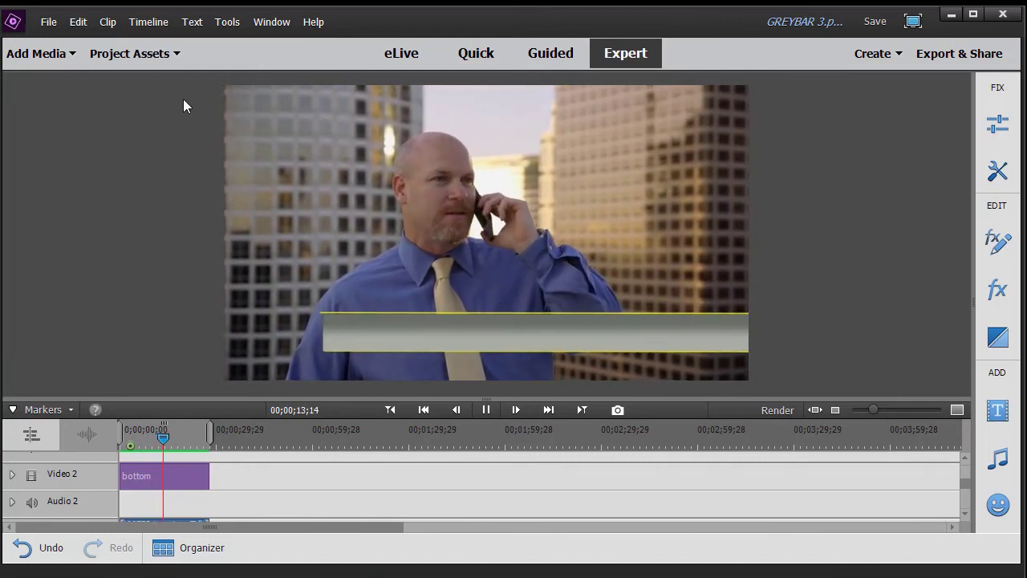
{"action": "left_click", "coordinate": [485, 409]}
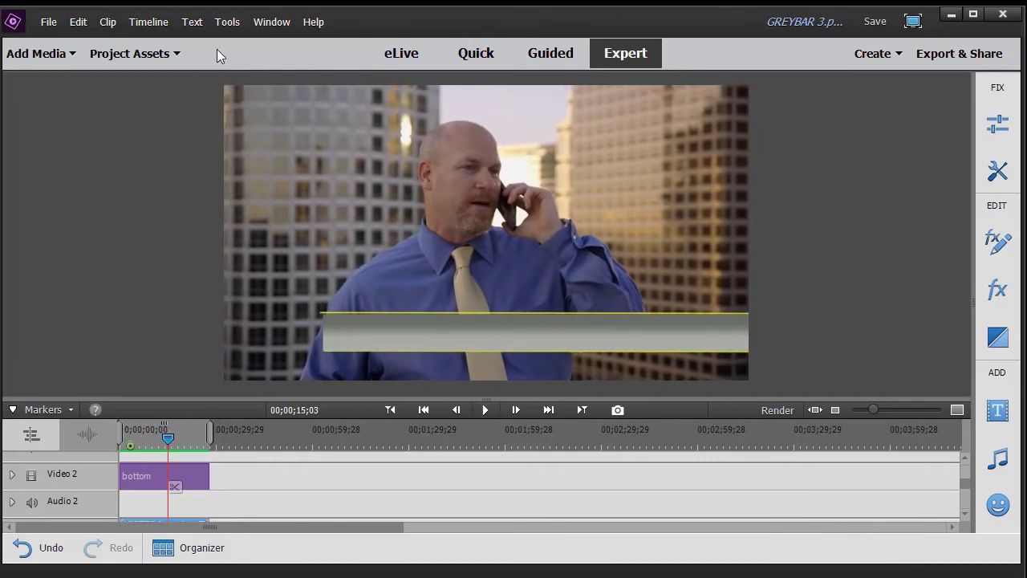
{"action": "left_click", "coordinate": [192, 22]}
Step: Add a new default title using the Birch White 80 style in the Impact font
{"action": "mouse_move", "coordinate": [207, 43]}
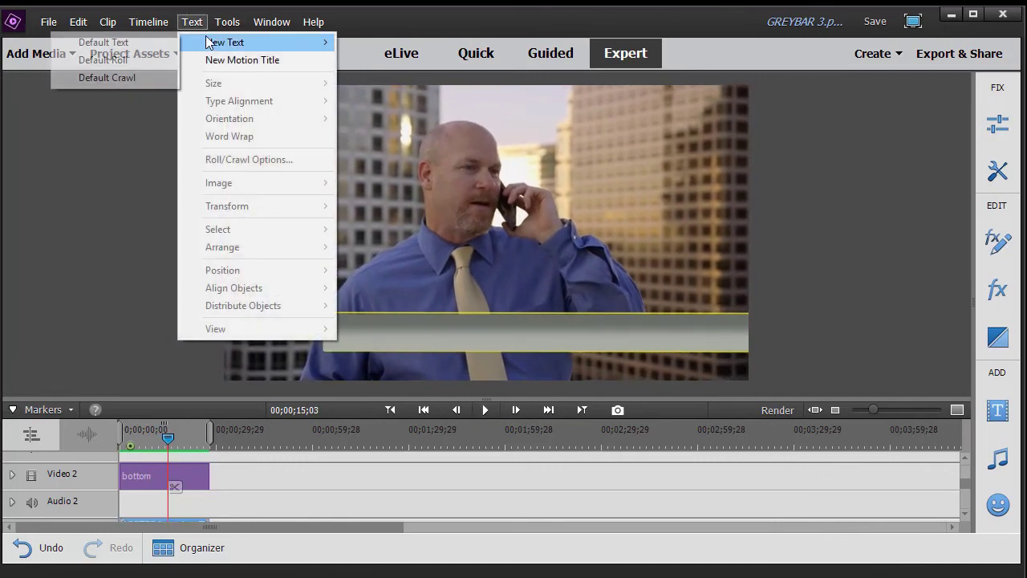
{"action": "left_click", "coordinate": [129, 41]}
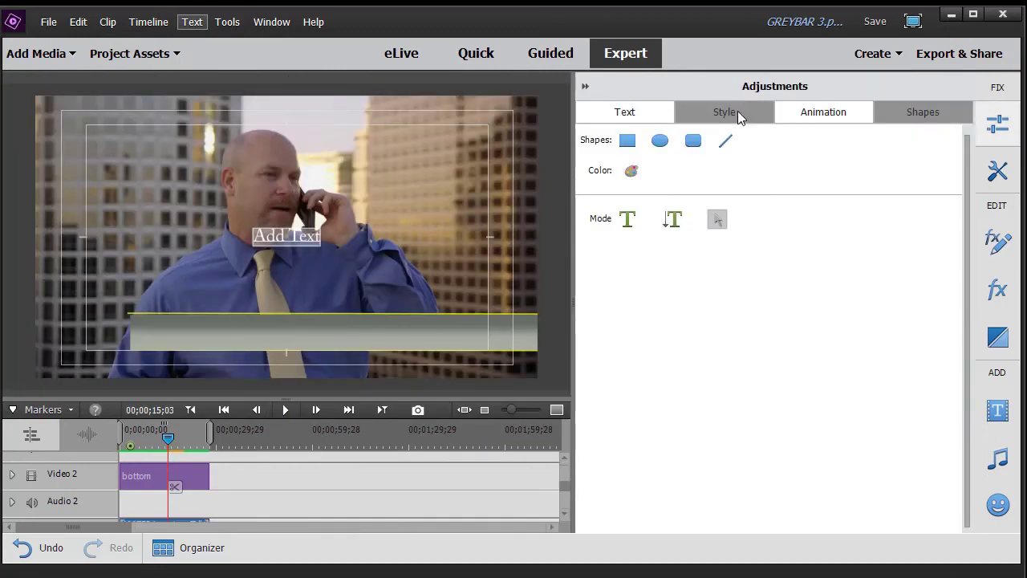
{"action": "left_click", "coordinate": [738, 111]}
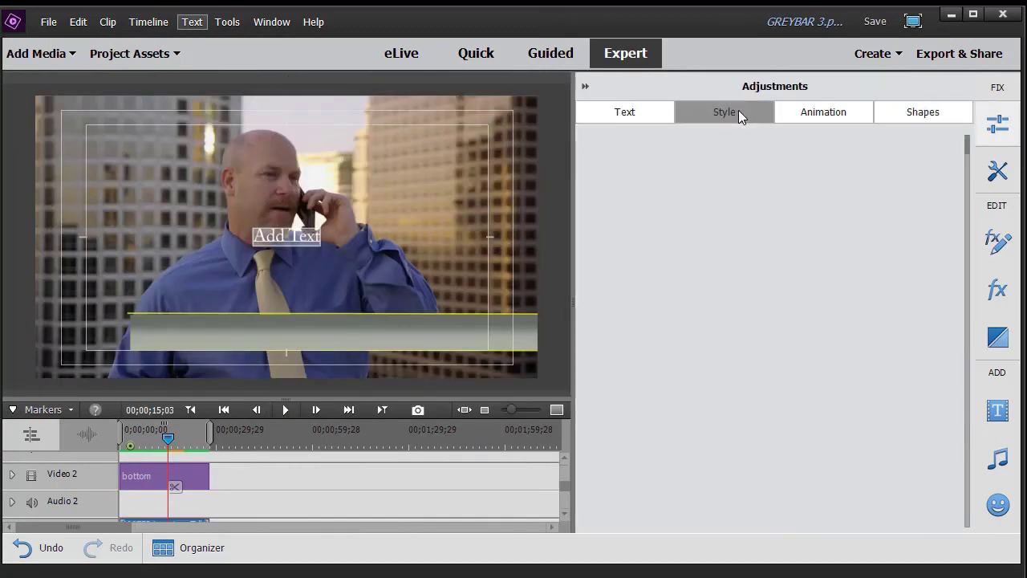
{"action": "left_click", "coordinate": [835, 185]}
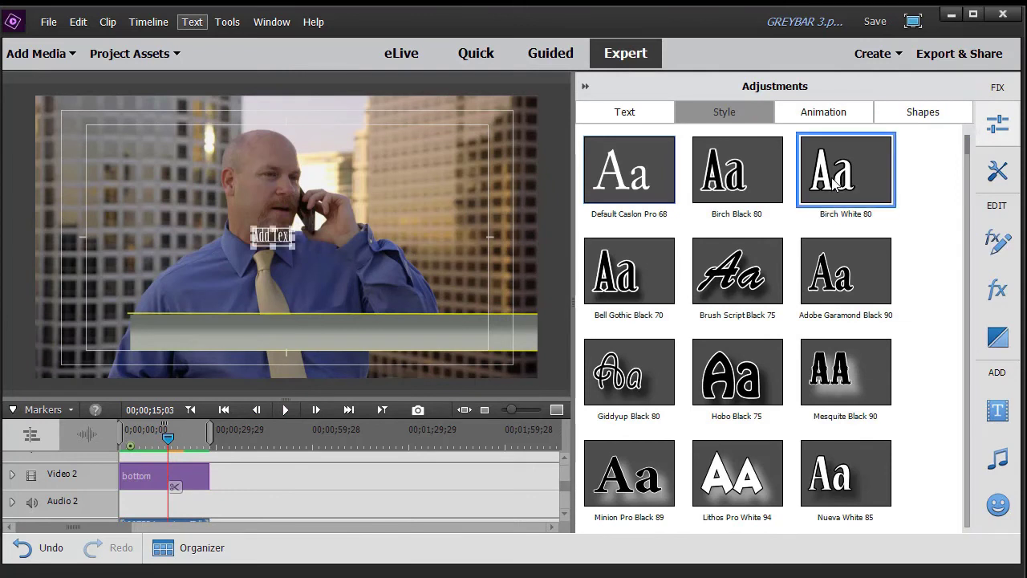
{"action": "left_click", "coordinate": [621, 111]}
{"action": "left_click", "coordinate": [652, 147]}
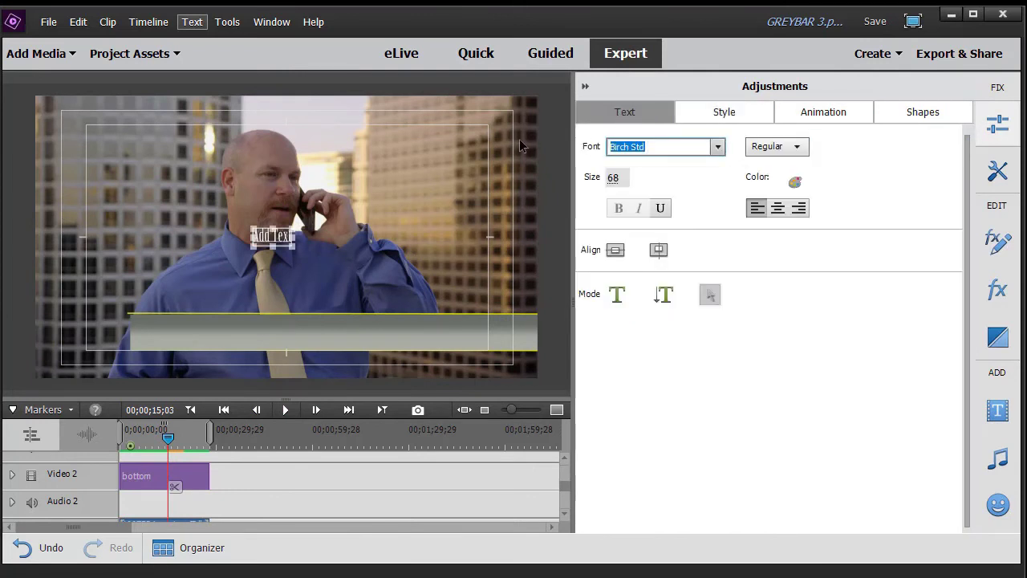
{"action": "type", "text": "Impact"}
{"action": "key", "text": "Return"}
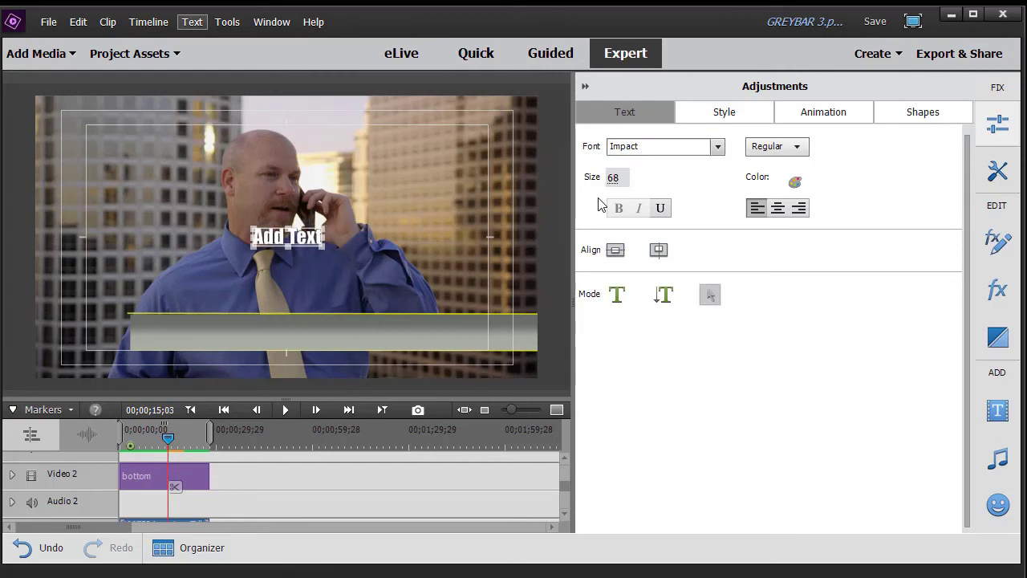
Step: Replace the placeholder with the doctor's name and move it onto the left of the grey bar
{"action": "left_click", "coordinate": [274, 238]}
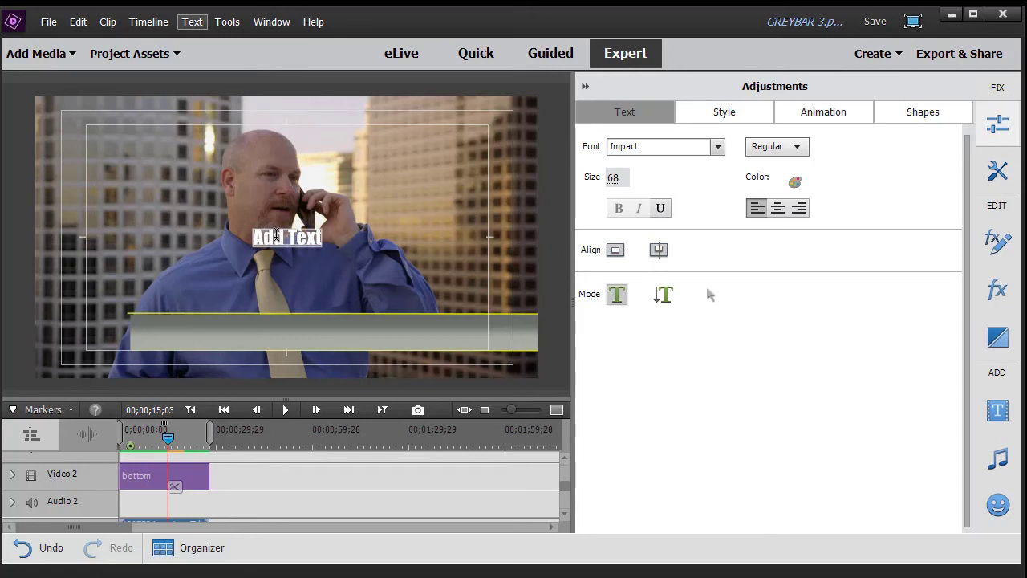
{"action": "key", "text": "ctrl+a"}
{"action": "key", "text": "BackSpace"}
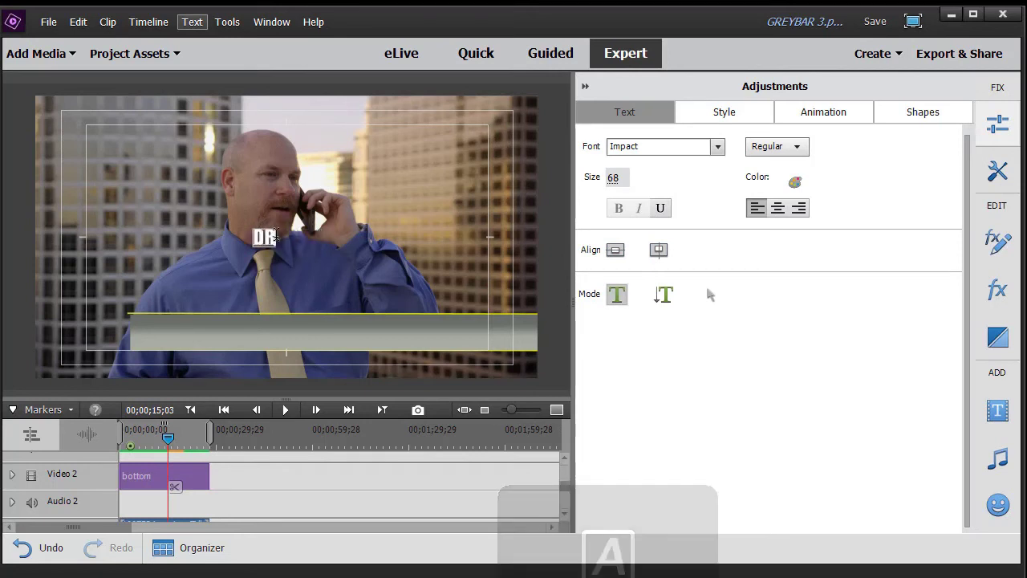
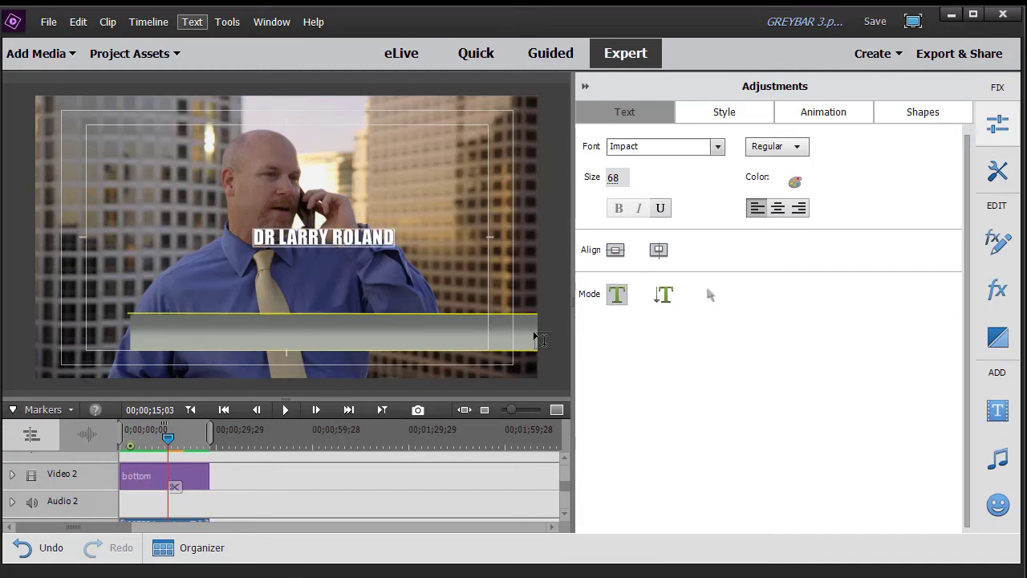
{"action": "left_click", "coordinate": [710, 295]}
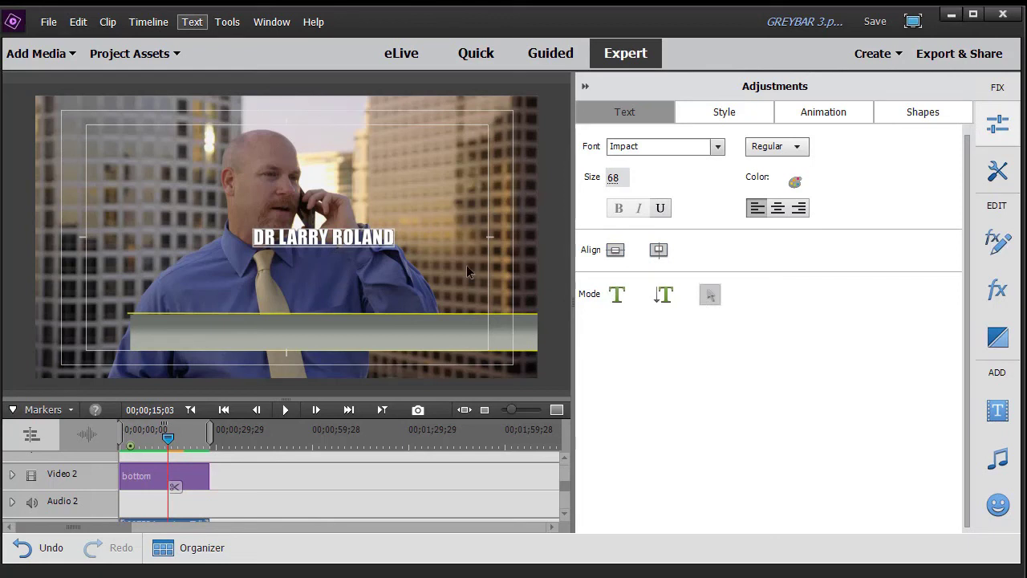
{"action": "left_click_drag", "start_coordinate": [308, 244], "coordinate": [197, 328]}
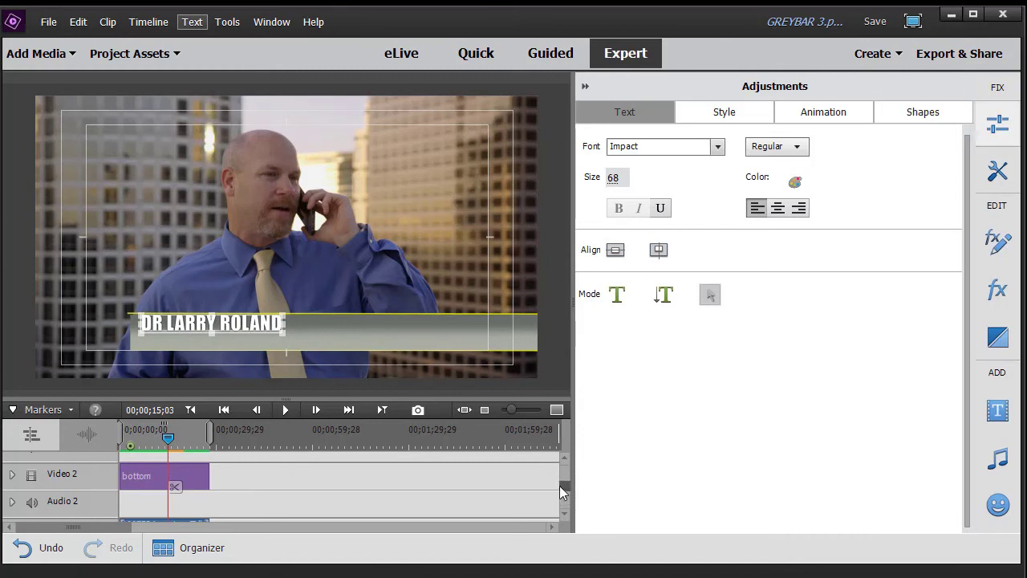
{"action": "scroll", "coordinate": [559, 482], "scroll_direction": "up", "scroll_amount": 2}
Step: Move the name title clip on Video 5 to start at about three seconds
{"action": "scroll", "coordinate": [559, 481], "scroll_direction": "up", "scroll_amount": 3}
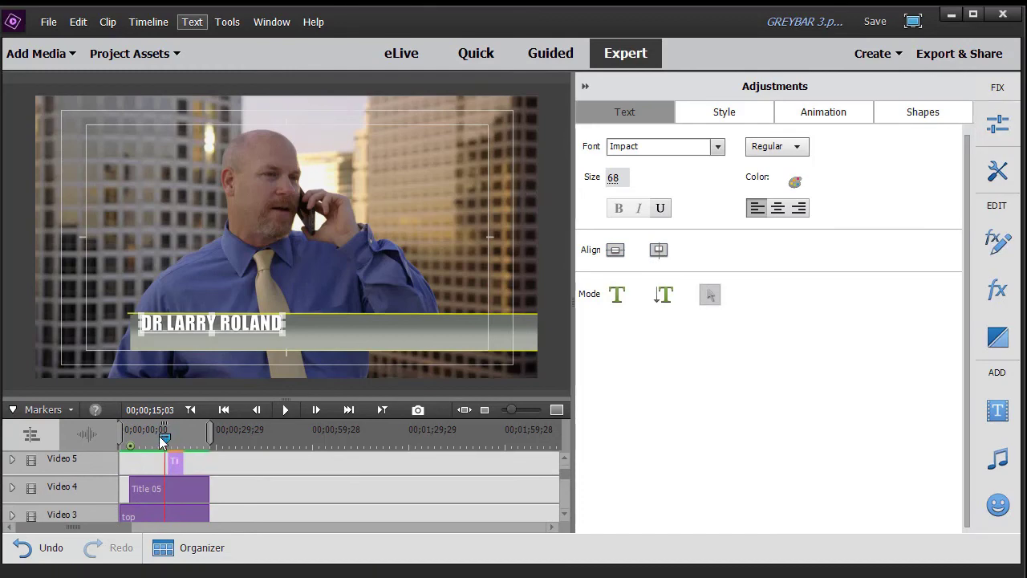
{"action": "left_click_drag", "start_coordinate": [159, 435], "coordinate": [131, 437]}
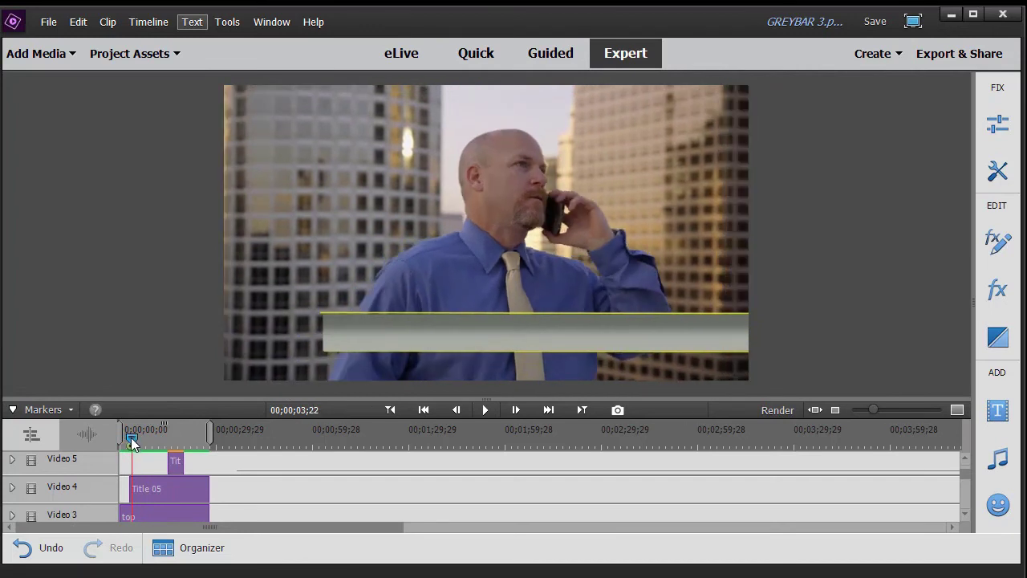
{"action": "left_click_drag", "start_coordinate": [175, 461], "coordinate": [208, 459]}
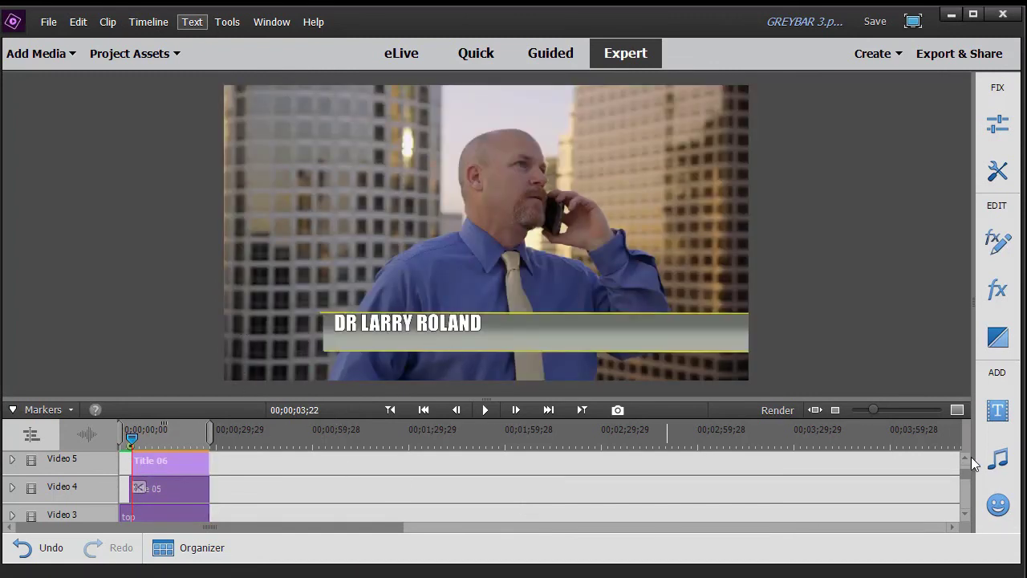
{"action": "scroll", "coordinate": [966, 464], "scroll_direction": "up", "scroll_amount": 1}
{"action": "scroll", "coordinate": [965, 464], "scroll_direction": "up", "scroll_amount": 3}
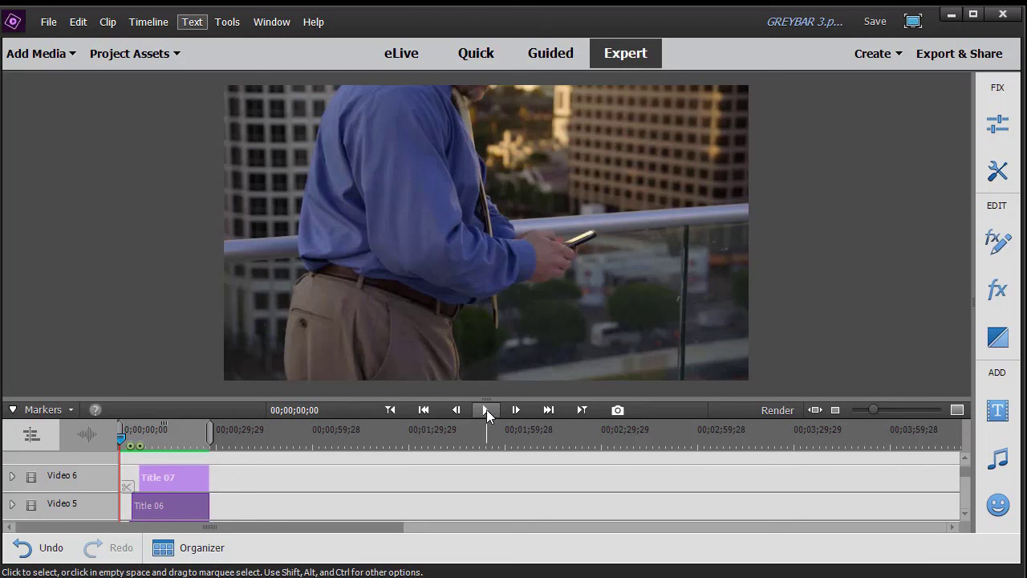
{"action": "left_click", "coordinate": [486, 409]}
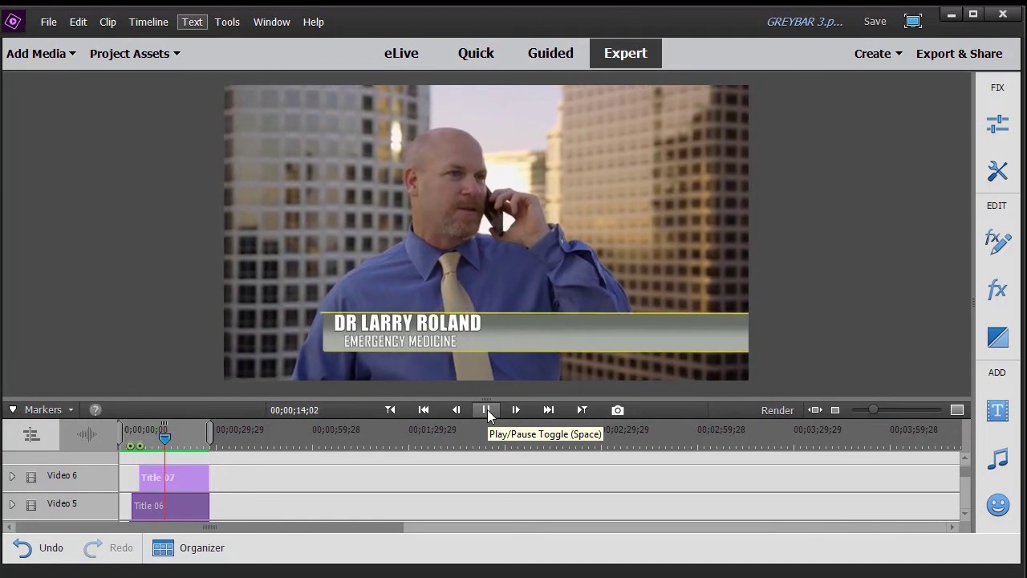
{"action": "left_click", "coordinate": [487, 410]}
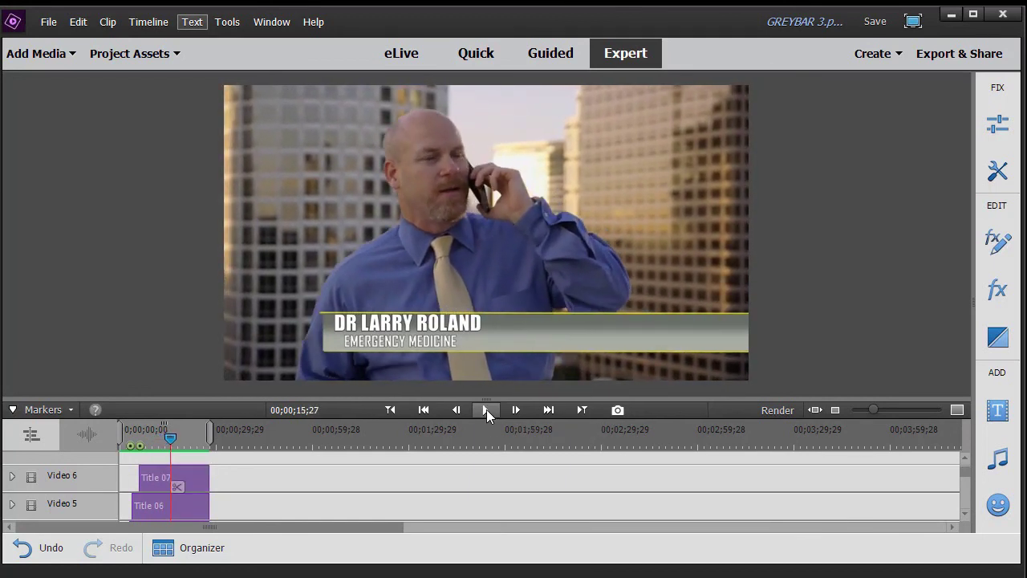